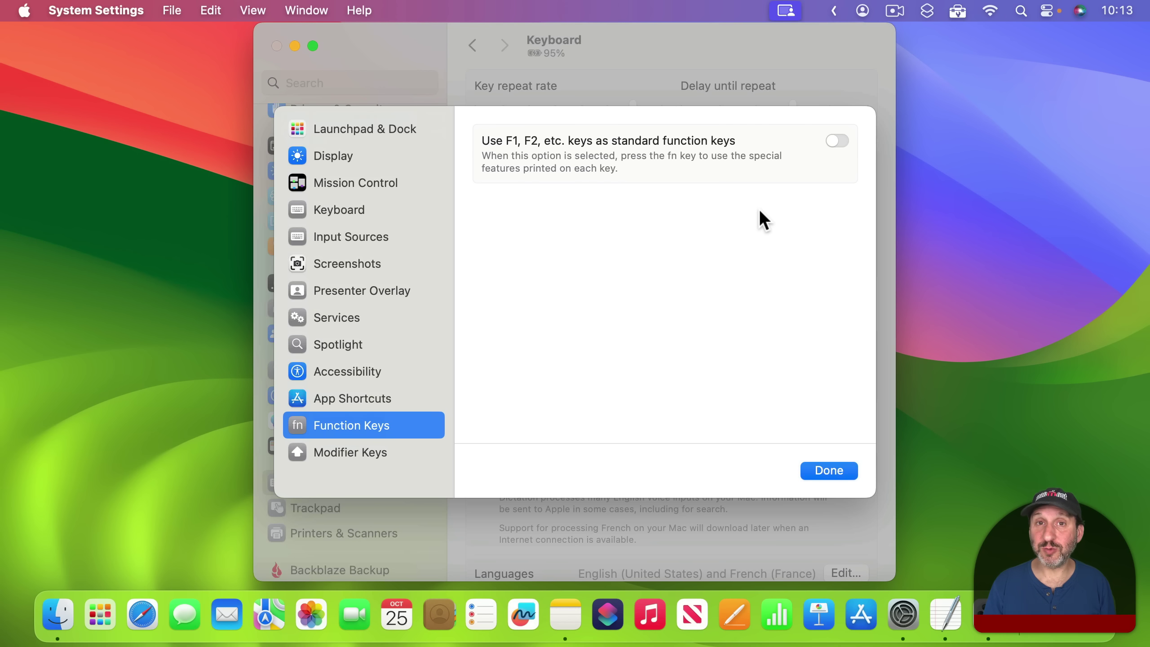
Switch on the use of F1, F2, etc. as standard function keys, switch it back off, and close the shortcut settings.
{"action": "left_click", "coordinate": [839, 142]}
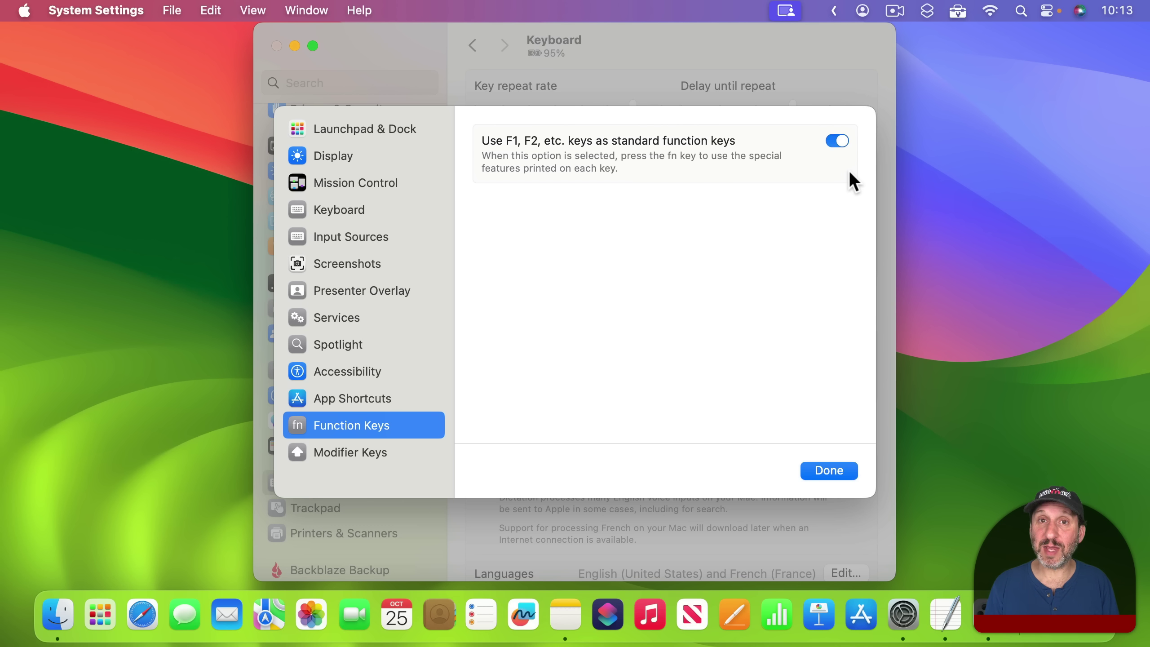
{"action": "left_click", "coordinate": [839, 143]}
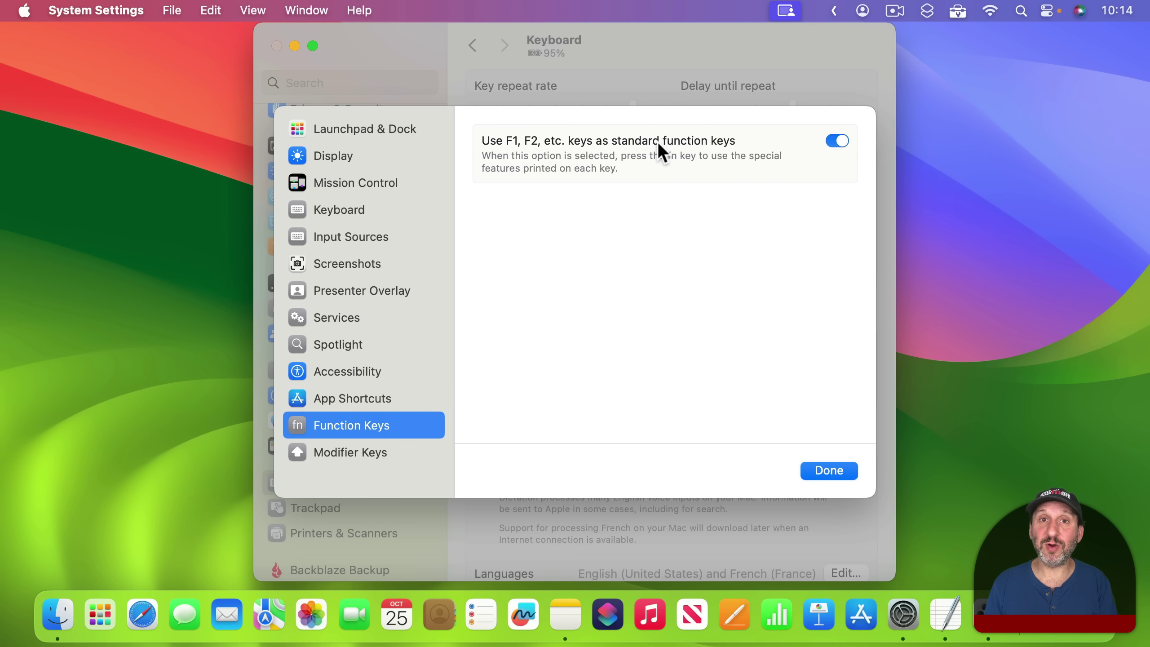
{"action": "left_click", "coordinate": [837, 140]}
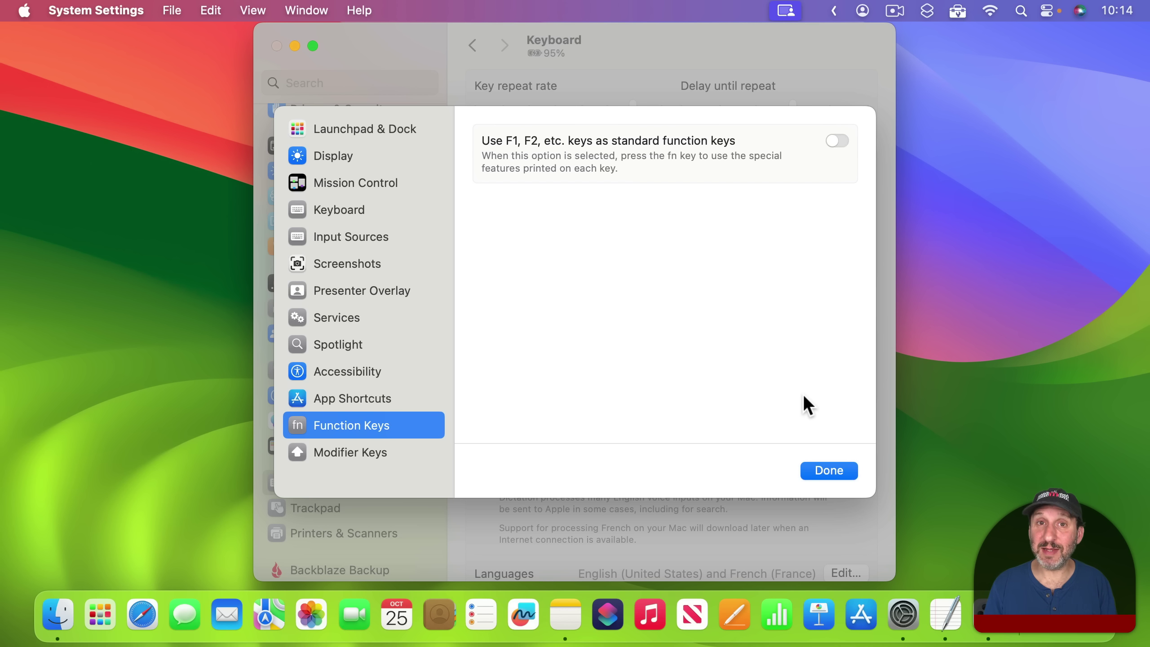
{"action": "left_click", "coordinate": [823, 469]}
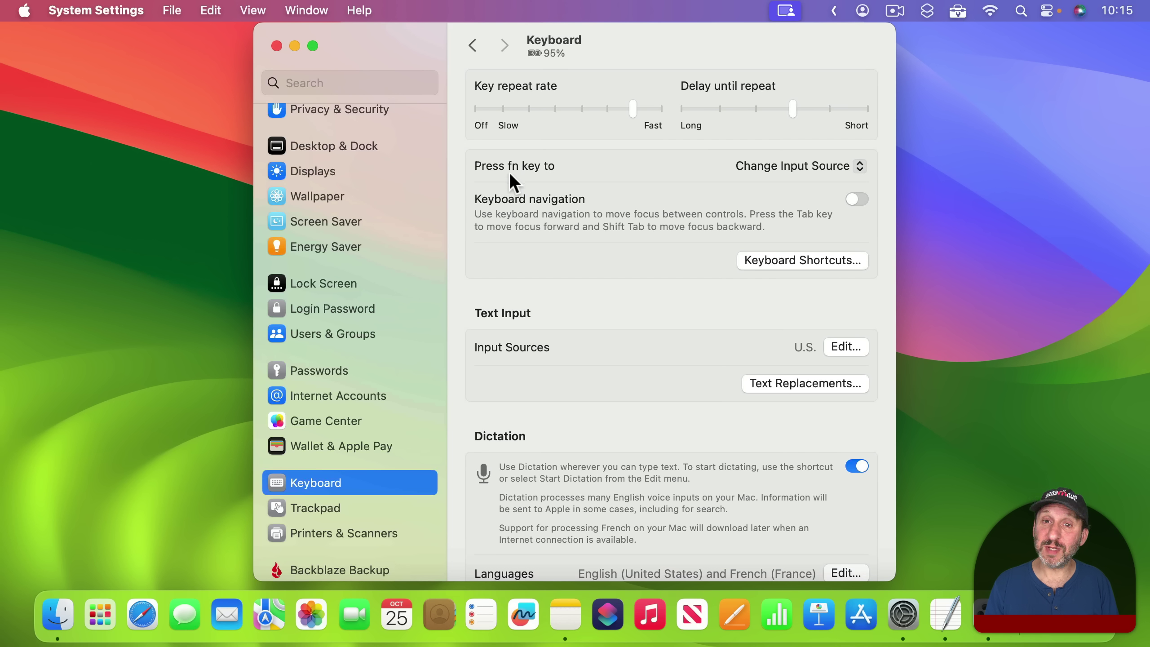
Look at the actions that can be assigned to pressing the fn key.
{"action": "left_click", "coordinate": [780, 167]}
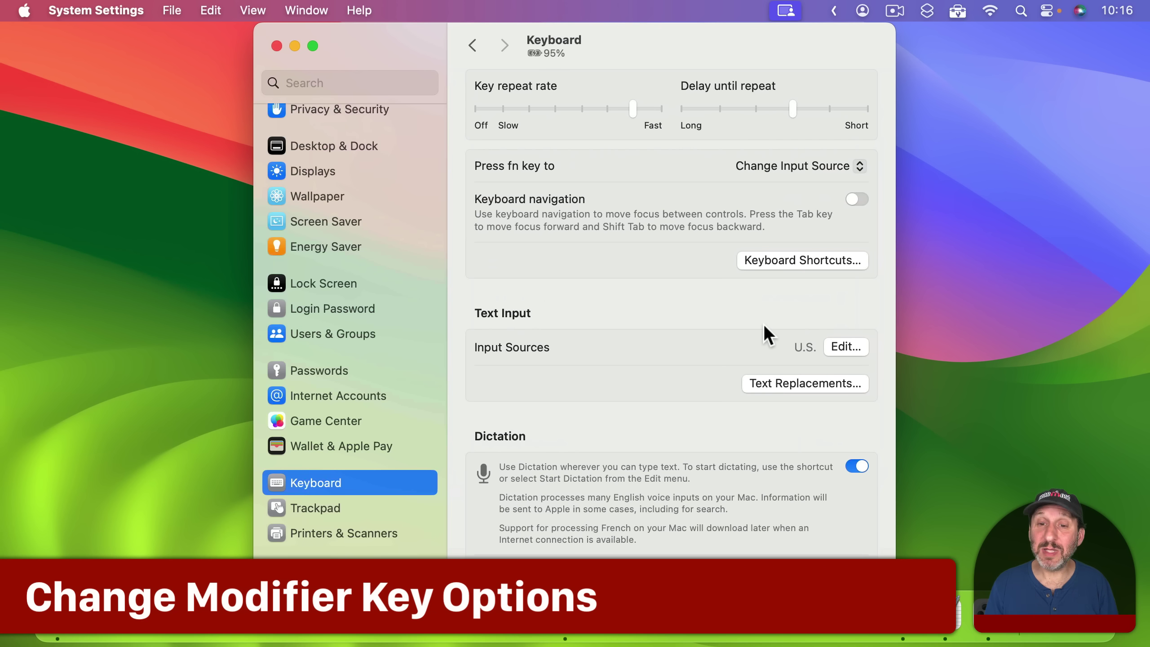
In the modifier key settings for keyboard shortcuts, make the Control key act as Command and the Command key act as Control.
{"action": "left_click", "coordinate": [763, 262]}
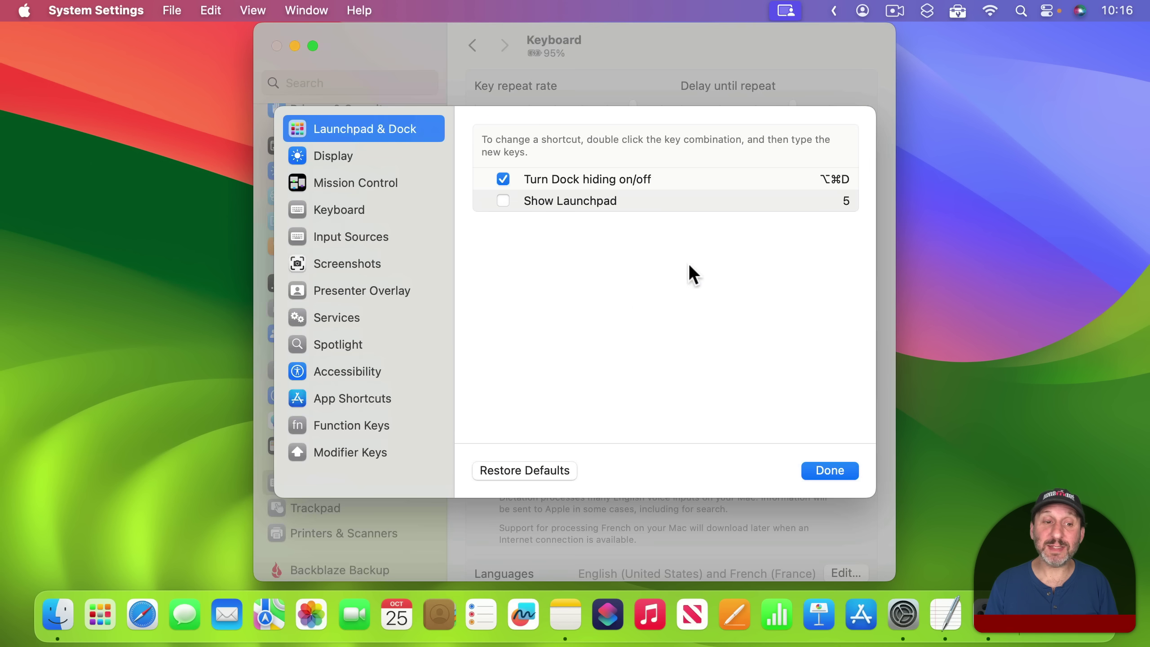
{"action": "left_click", "coordinate": [332, 449]}
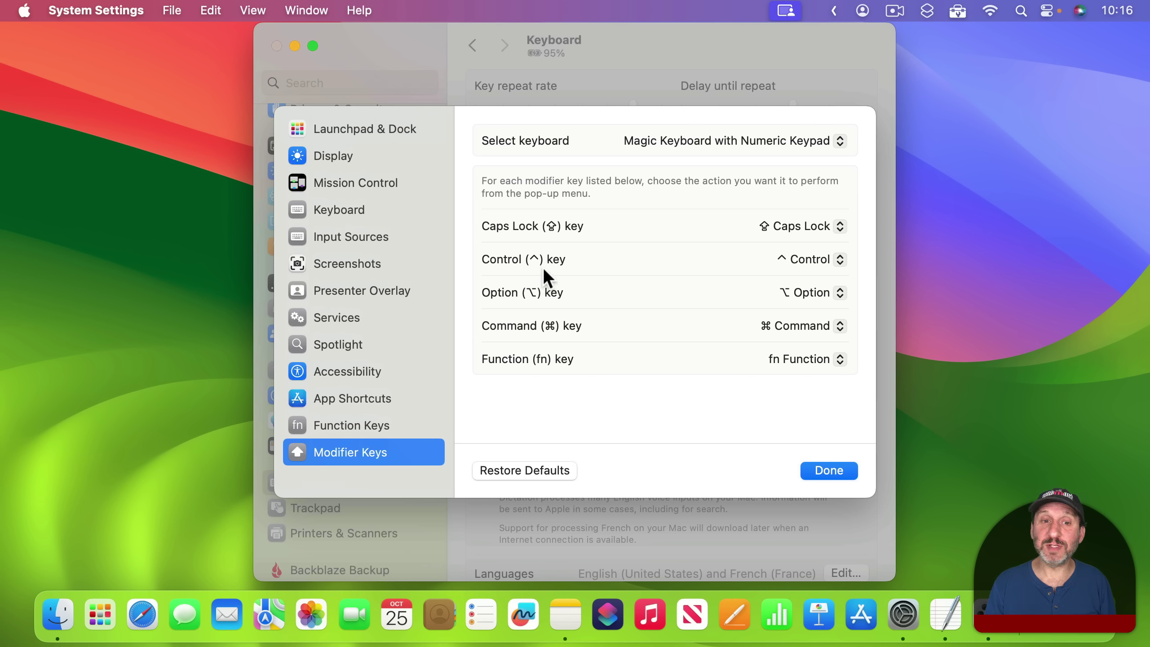
{"action": "left_click", "coordinate": [803, 259]}
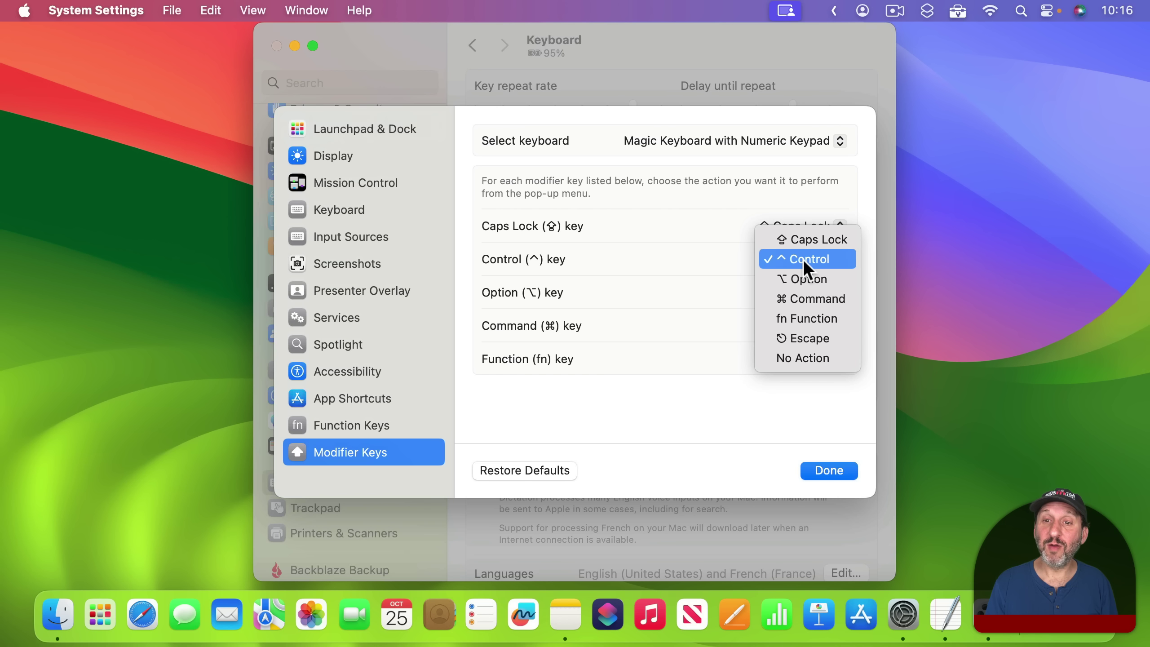
{"action": "left_click", "coordinate": [806, 295]}
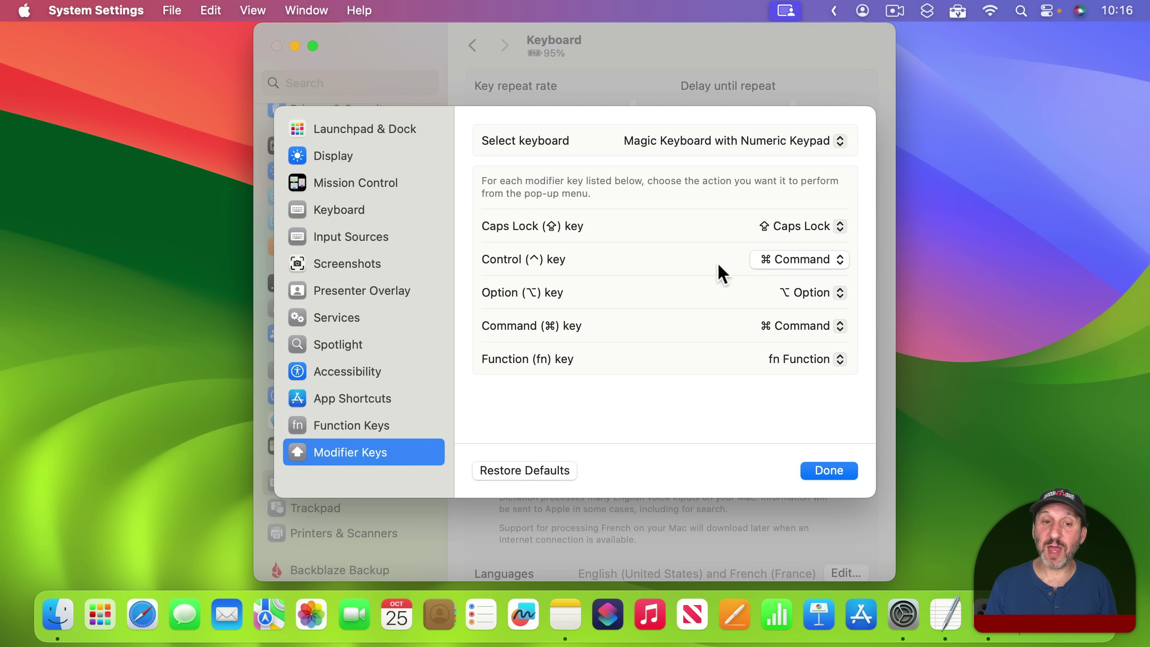
{"action": "left_click", "coordinate": [798, 325]}
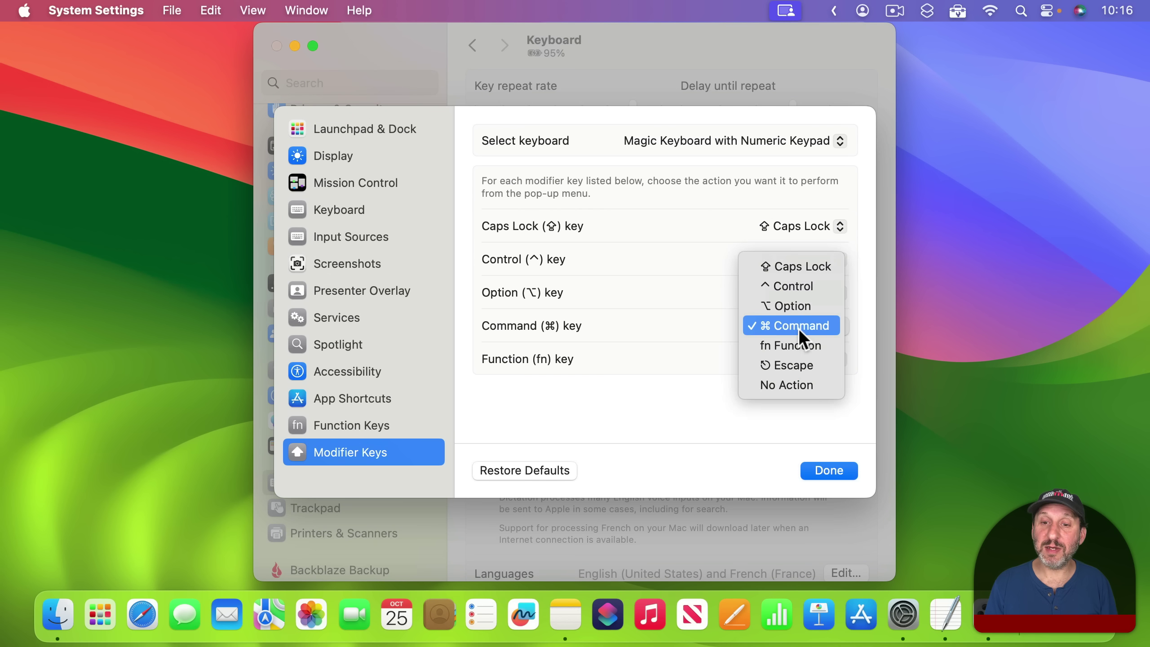
{"action": "left_click", "coordinate": [801, 287]}
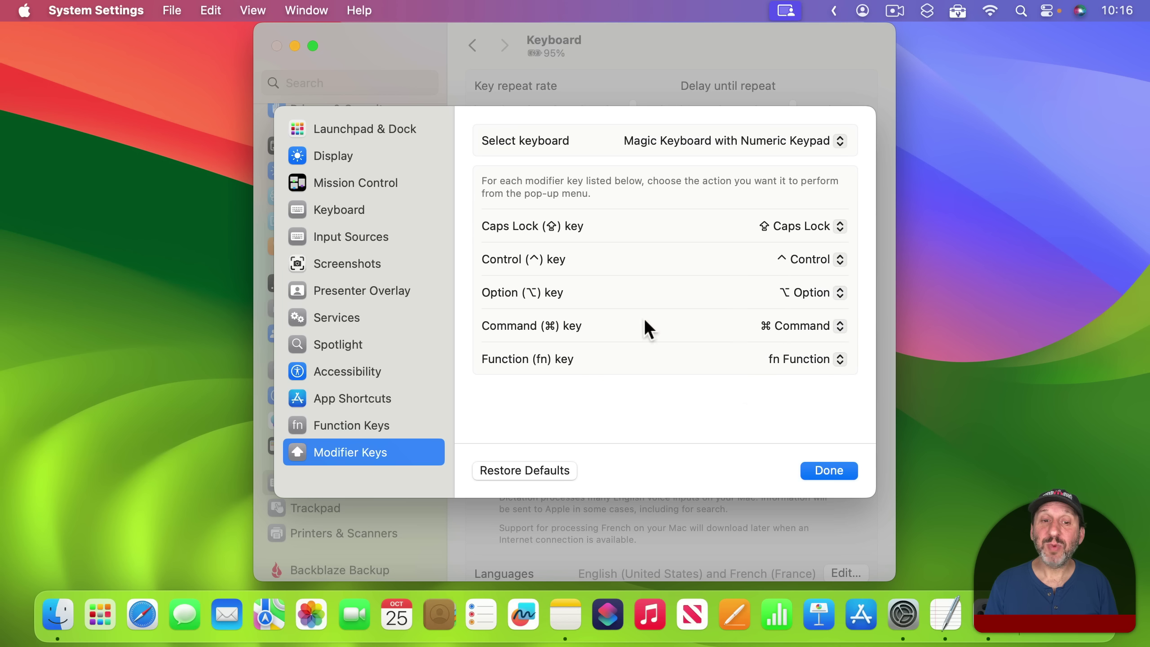
Review the actions available for the Function modifier key, and set the Caps Lock key to act as fn Function.
{"action": "left_click", "coordinate": [816, 360]}
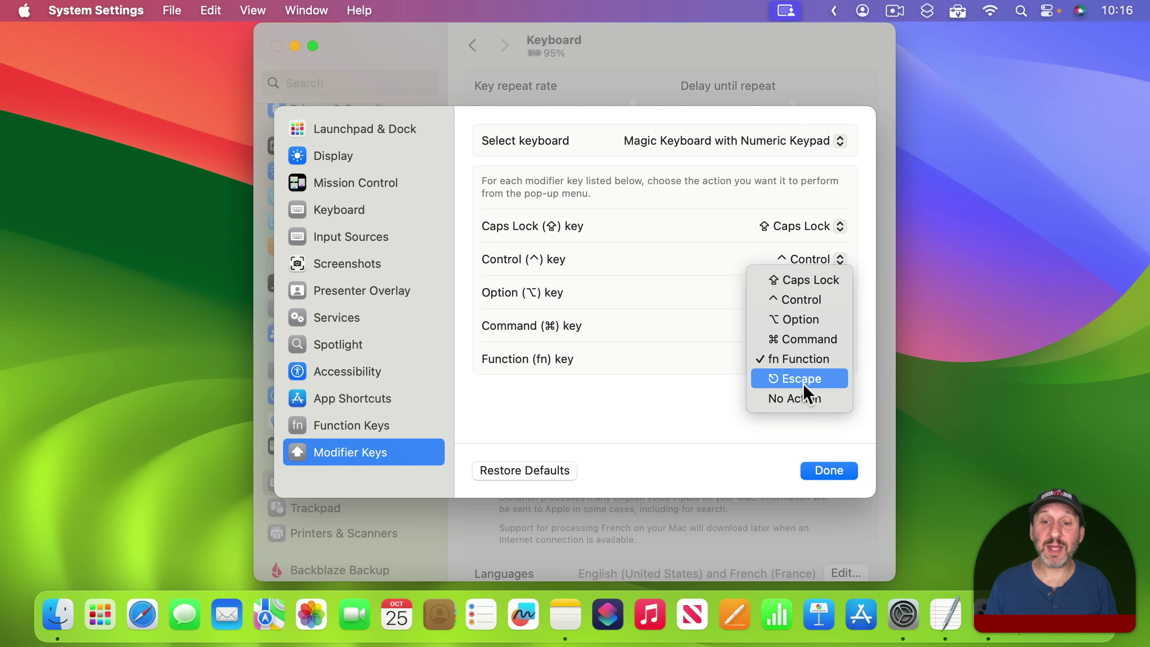
{"action": "left_click", "coordinate": [567, 221]}
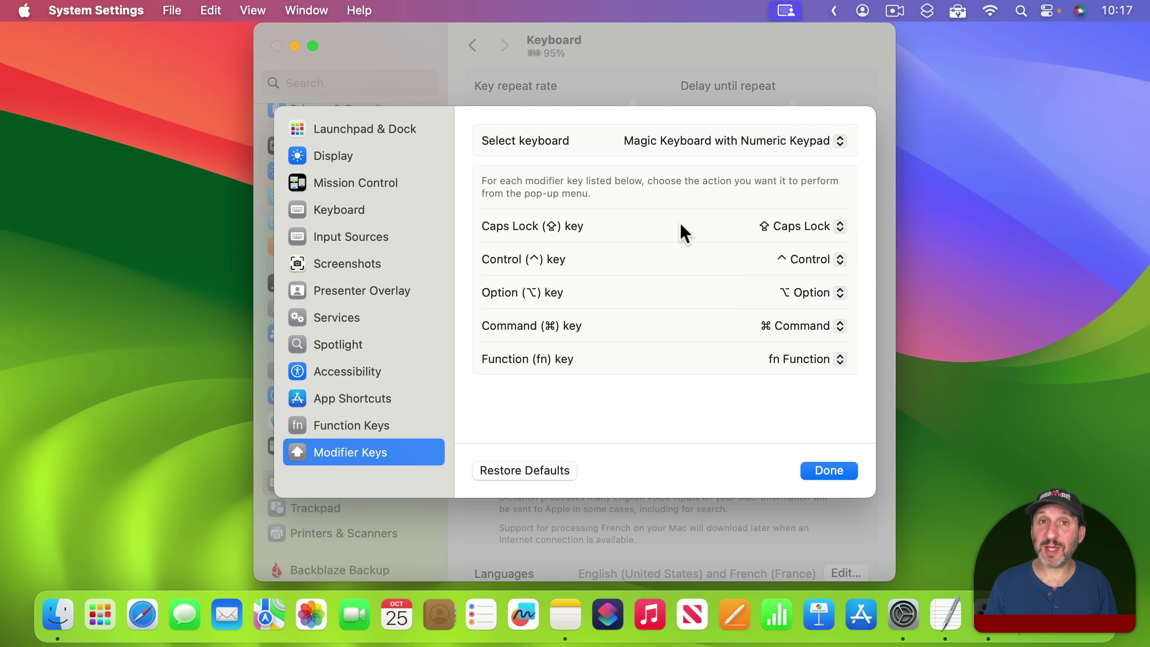
{"action": "left_click", "coordinate": [782, 227]}
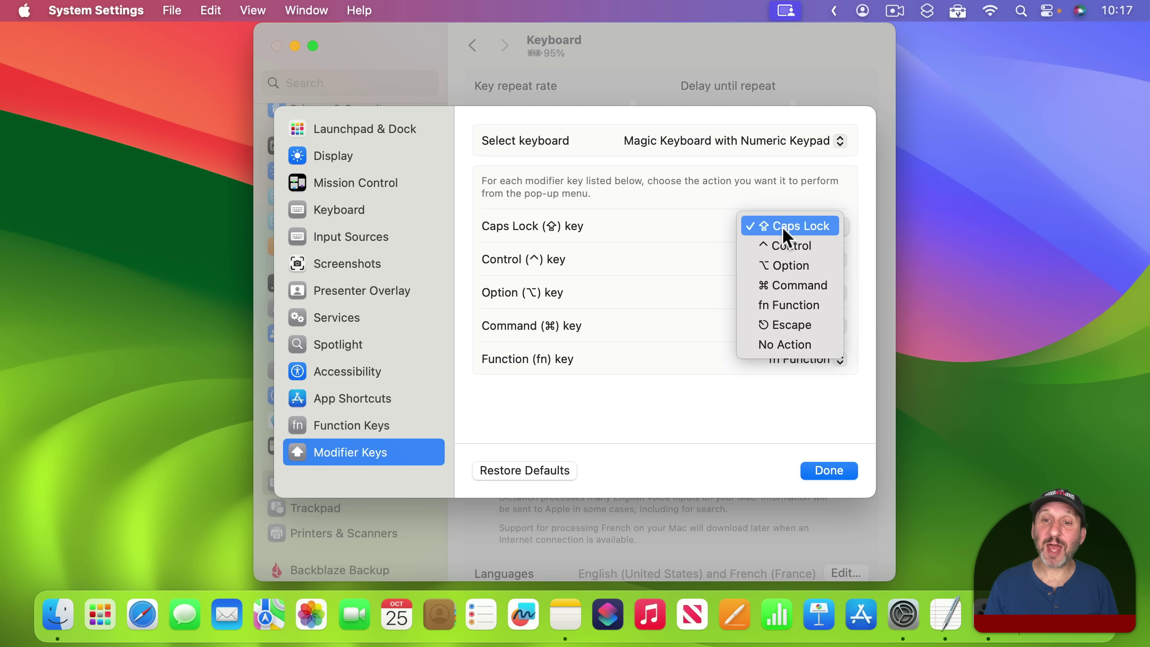
{"action": "left_click", "coordinate": [804, 305]}
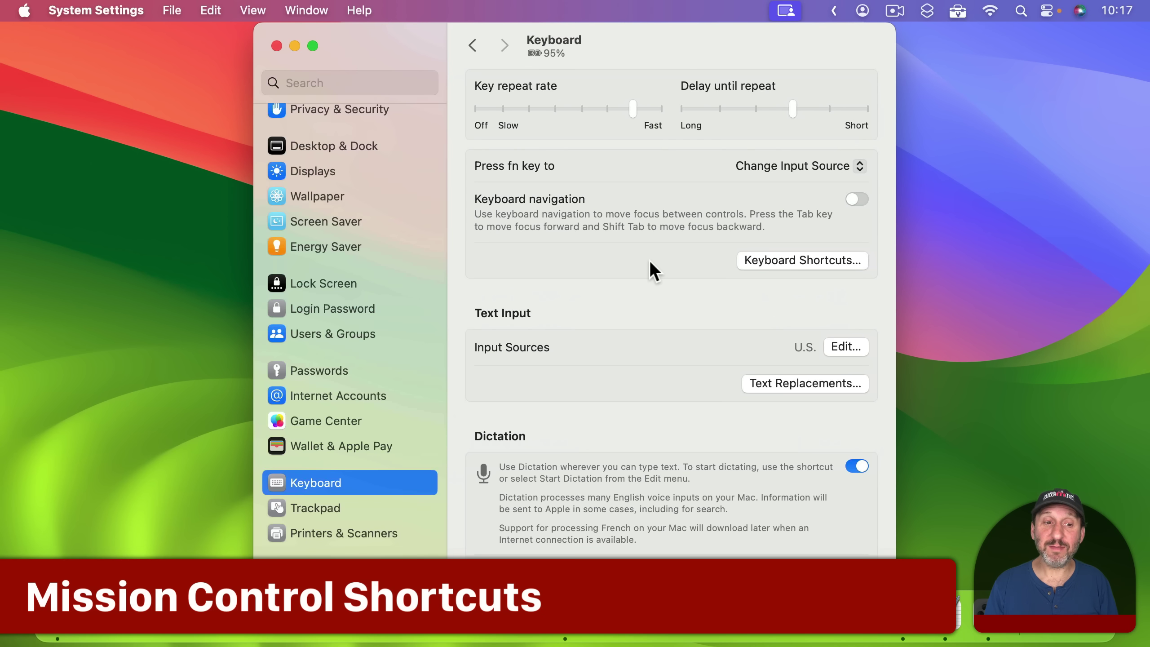
Open the keyboard and mouse shortcuts for Mission Control in the Desktop & Dock settings.
{"action": "scroll", "coordinate": [378, 326], "scroll_direction": "up", "scroll_amount": 3}
{"action": "scroll", "coordinate": [377, 323], "scroll_direction": "up", "scroll_amount": 1}
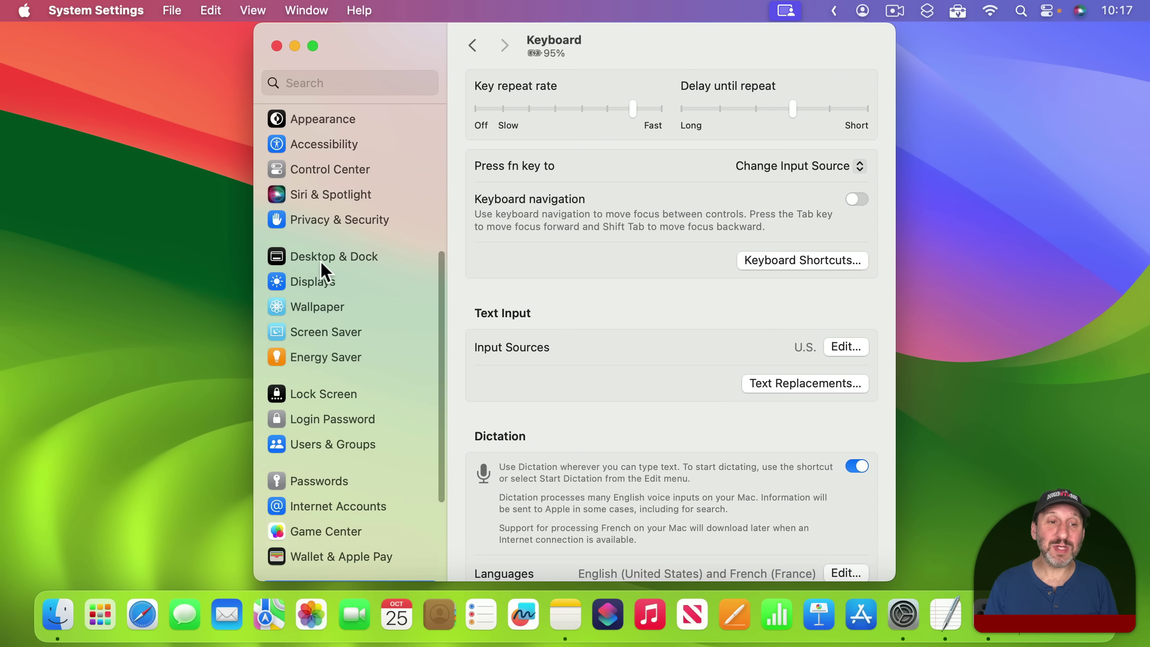
{"action": "left_click", "coordinate": [320, 257]}
{"action": "scroll", "coordinate": [614, 421], "scroll_direction": "down", "scroll_amount": 15}
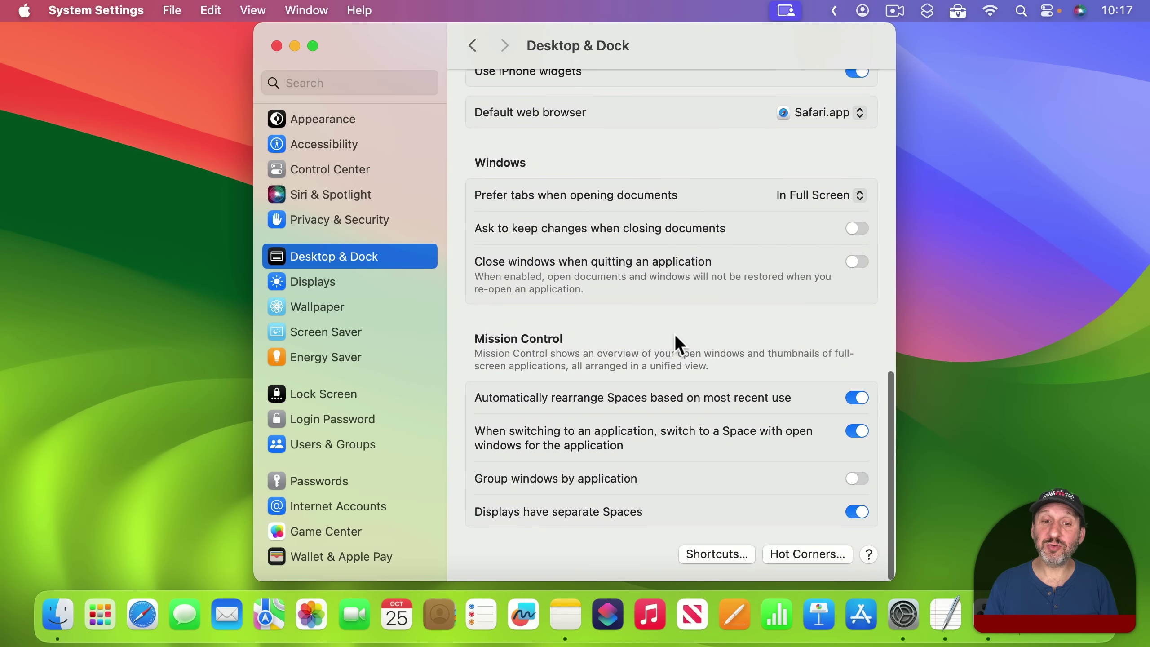
{"action": "left_click", "coordinate": [710, 554]}
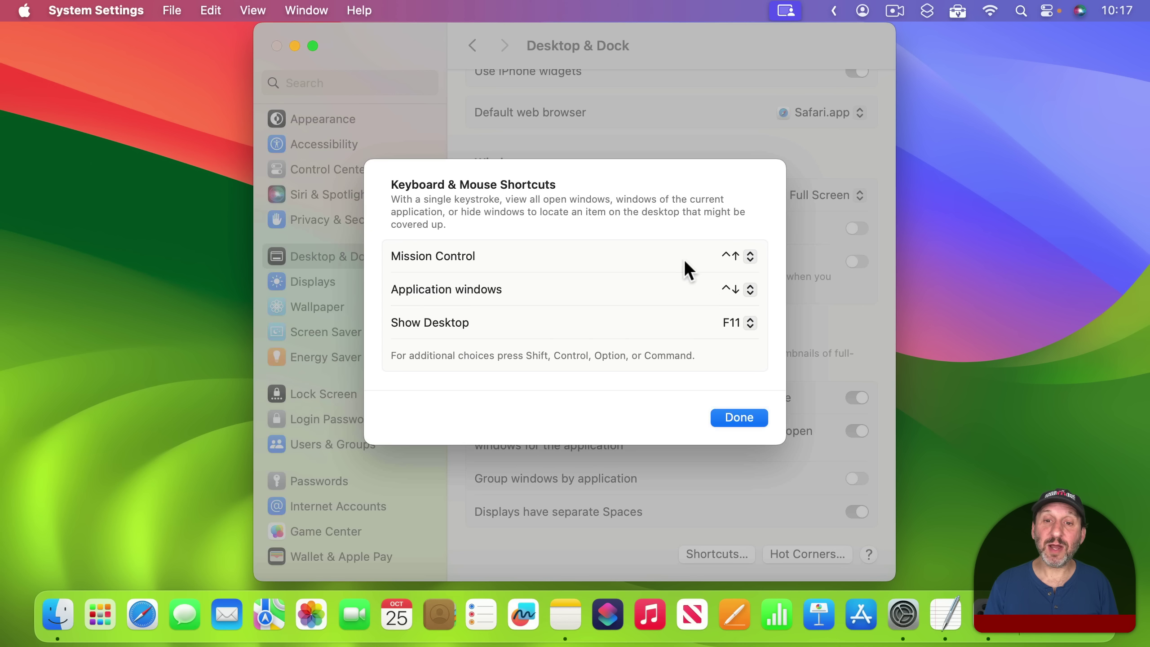
Review the keys available for the Mission Control shortcut, and assign fn to the Application windows shortcut.
{"action": "left_click", "coordinate": [734, 258]}
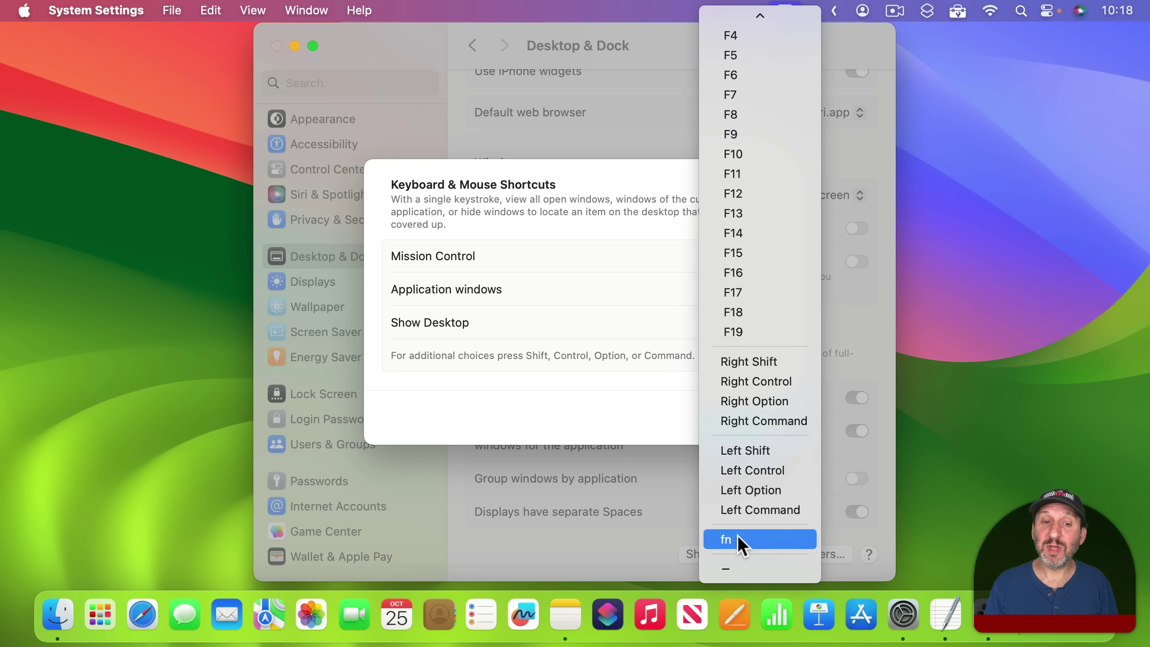
{"action": "left_click", "coordinate": [566, 352]}
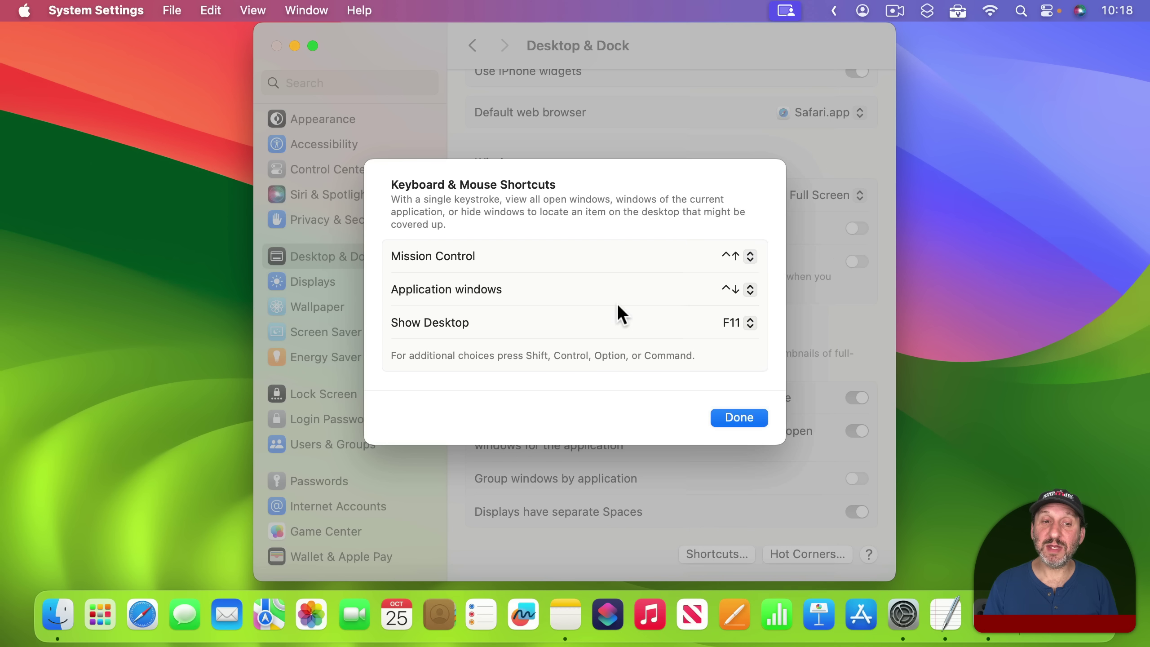
{"action": "left_click", "coordinate": [740, 298]}
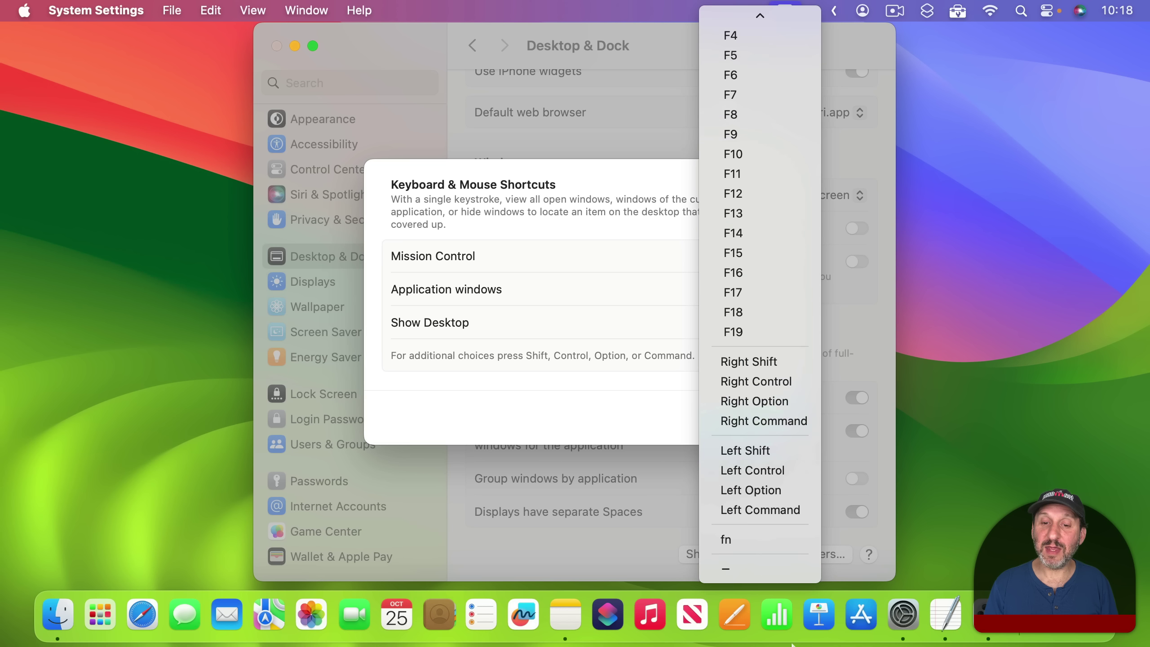
{"action": "left_click", "coordinate": [760, 540]}
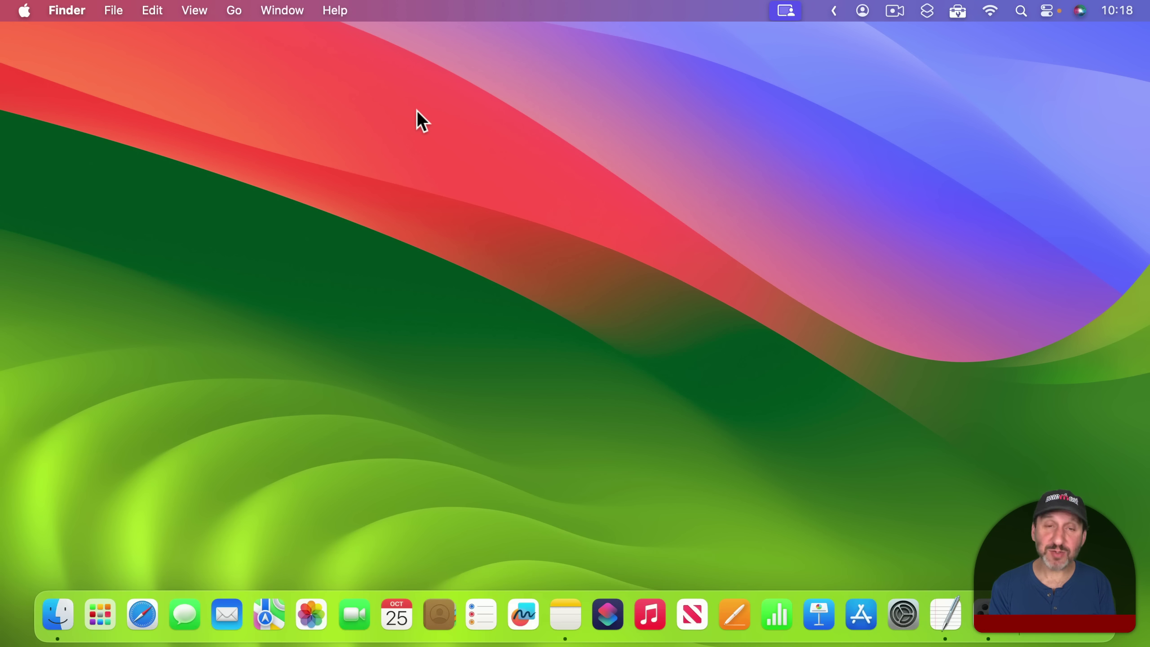
Show and hide the Notification Center widgets, and open and close Control Center.
{"action": "key", "text": "fn+n"}
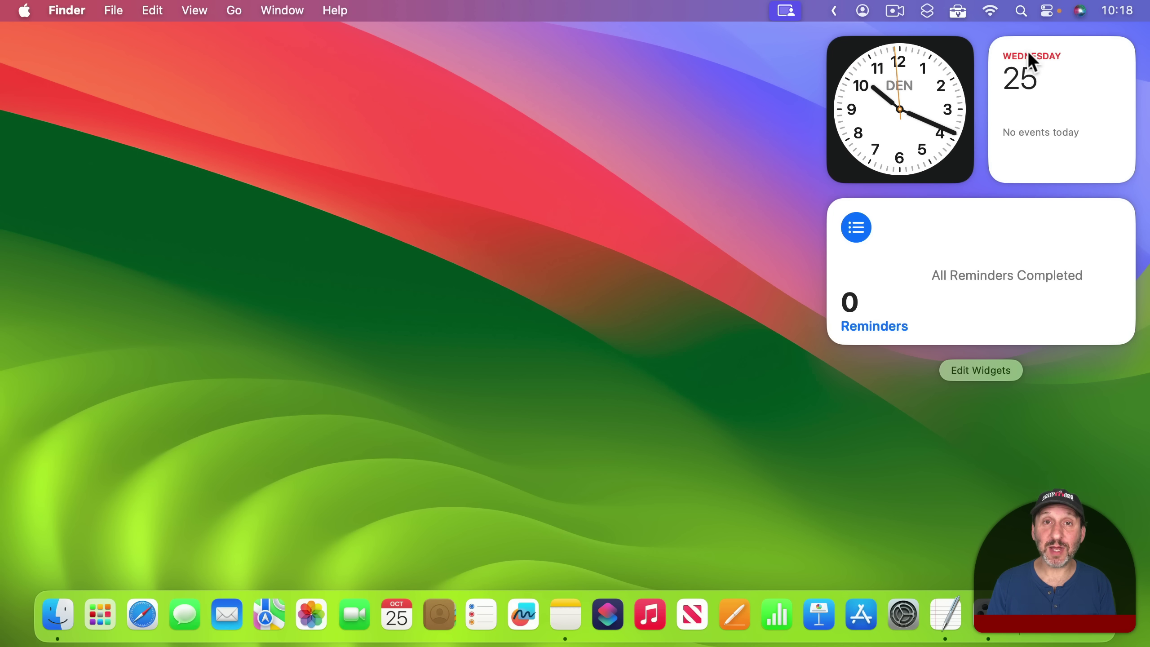
{"action": "key", "text": "fn+n"}
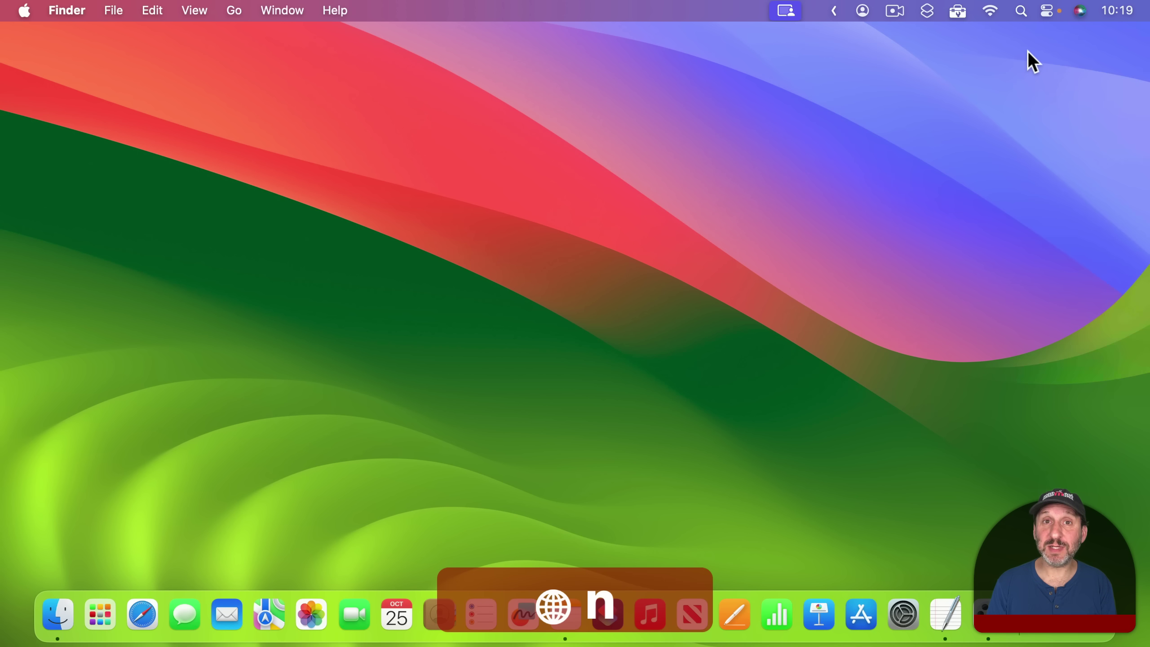
{"action": "key", "text": "fn+c"}
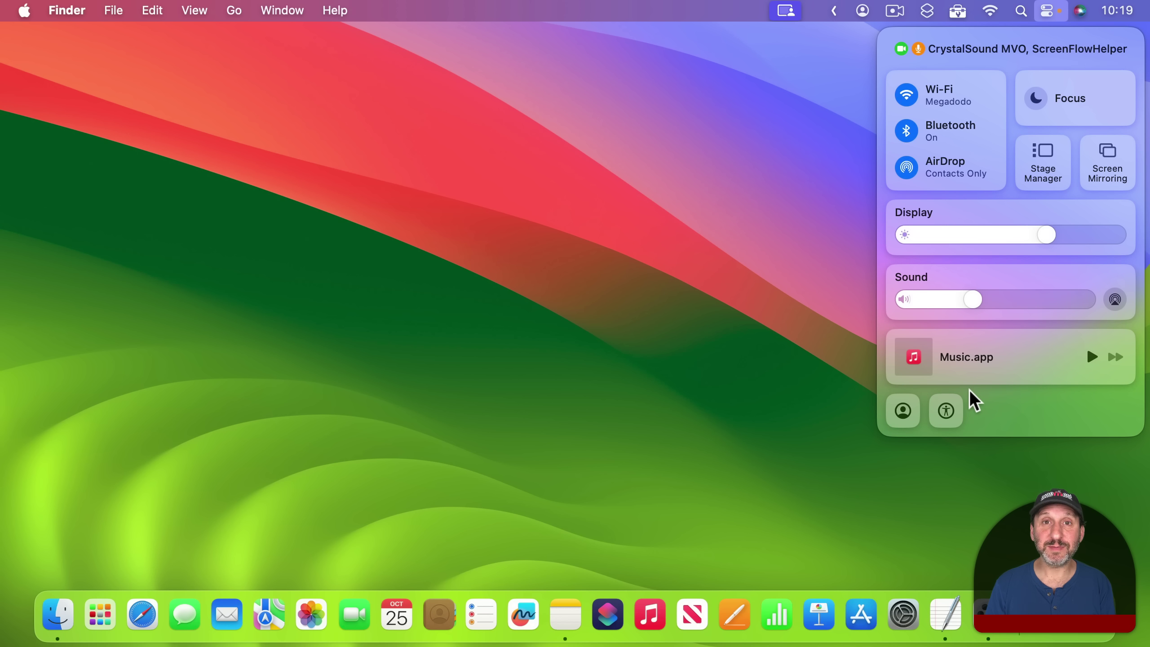
{"action": "key", "text": "Escape"}
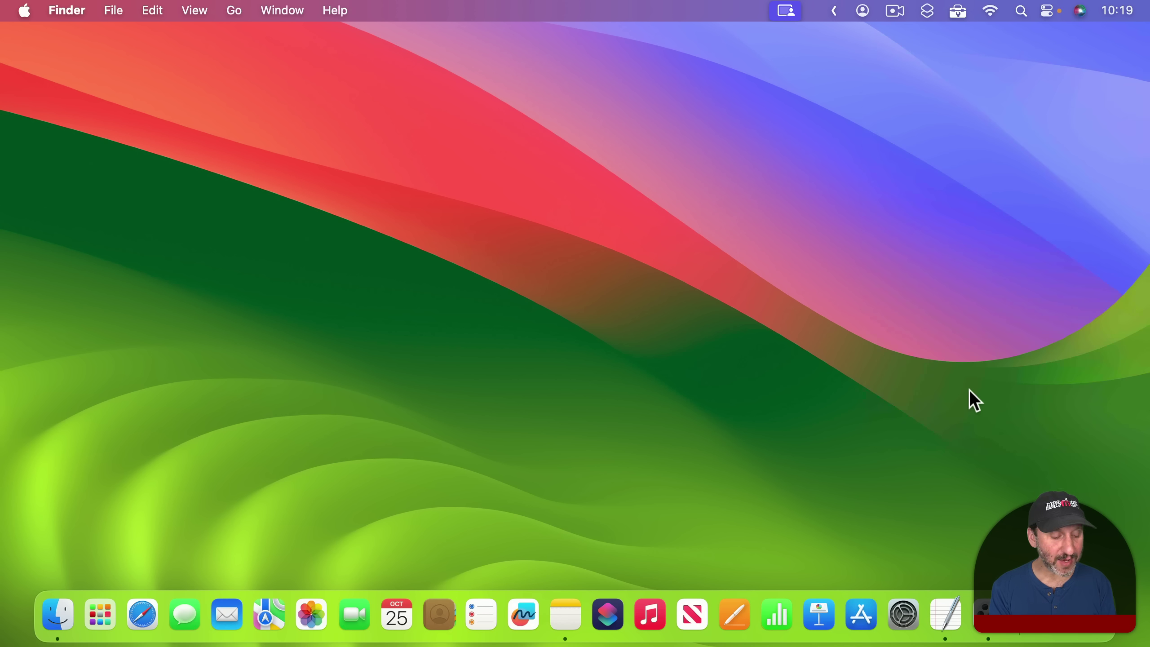
Show and hide Launchpad, bring it up again, search it for "calc" and launch Calculator.
{"action": "key", "text": "fn+shift+a"}
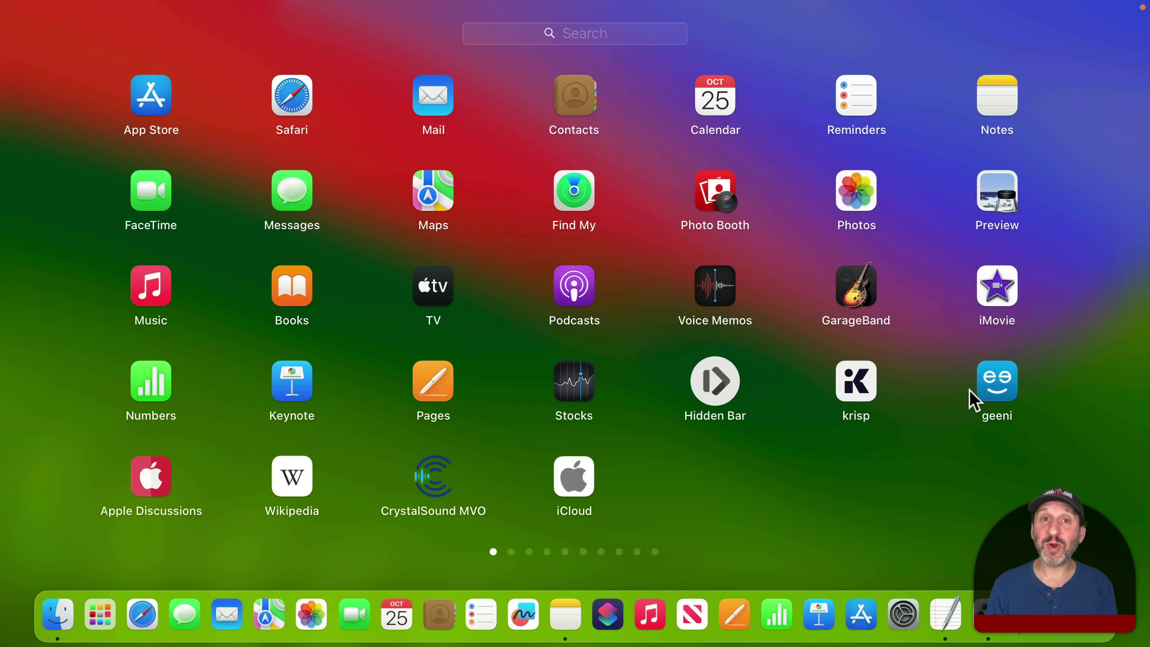
{"action": "key", "text": "fn+shift+a"}
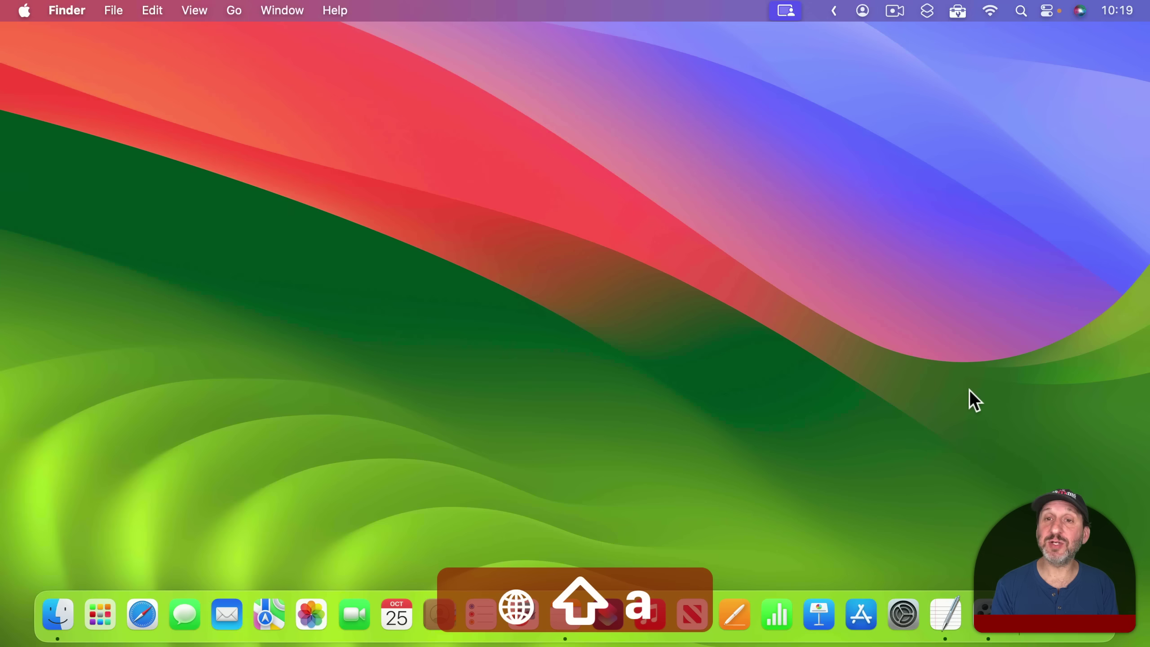
{"action": "key", "text": "fn+shift+a"}
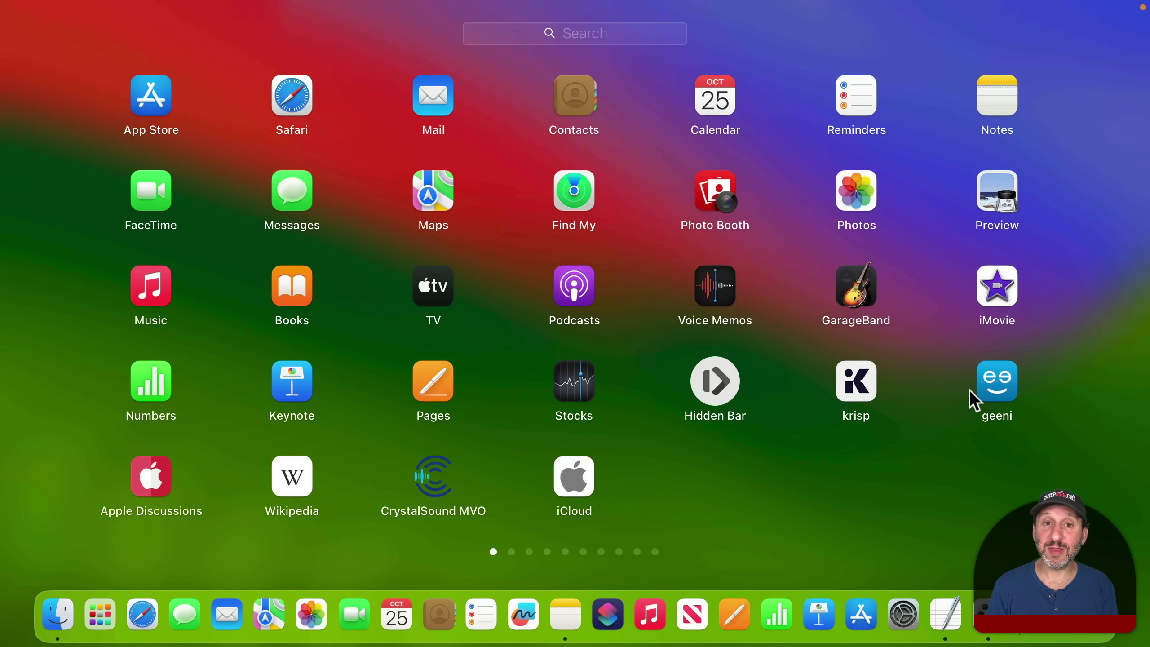
{"action": "type", "text": "calc"}
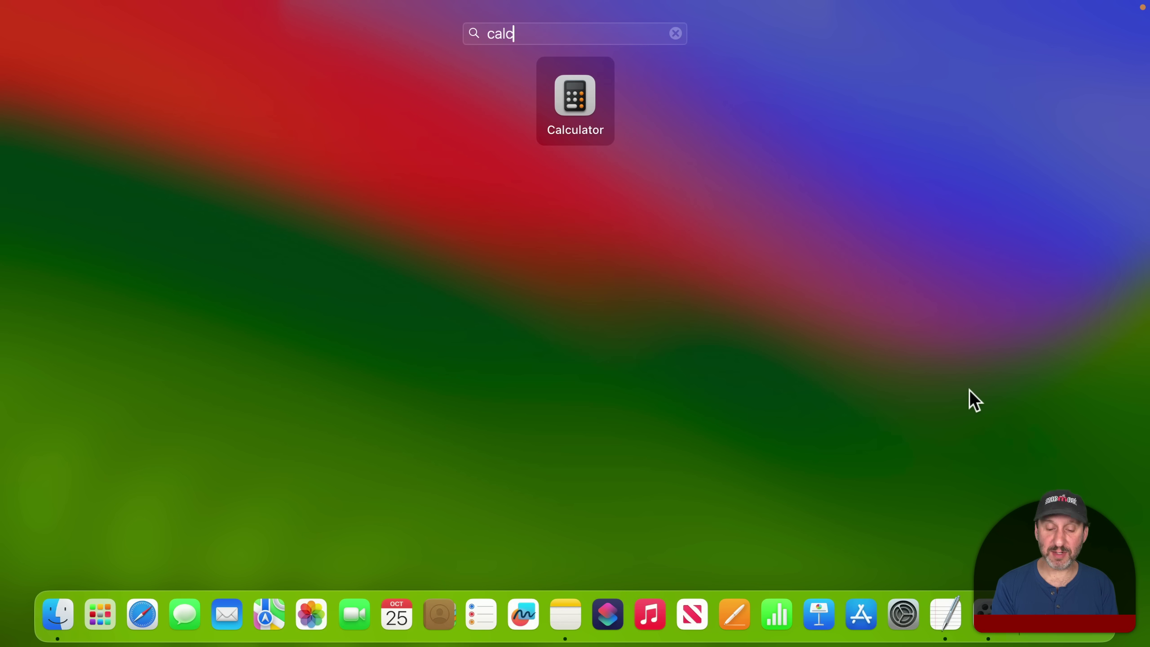
{"action": "key", "text": "Return"}
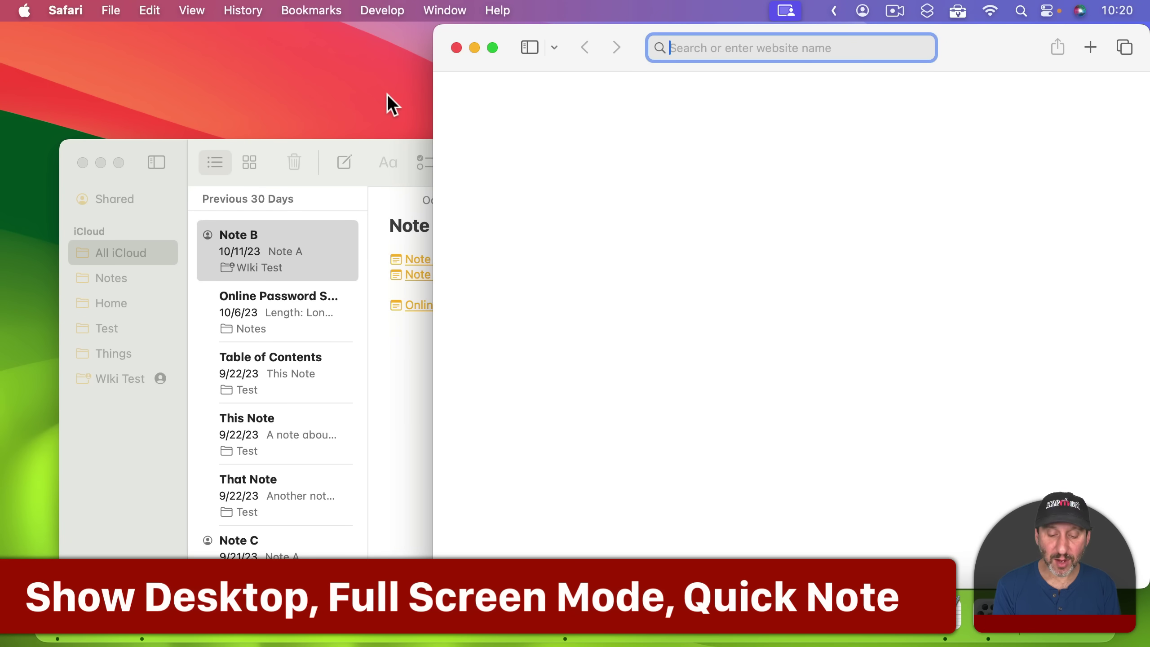
Move all windows aside to show the desktop, bring the Safari and Notes windows back, and show the desktop again.
{"action": "key", "text": "F11"}
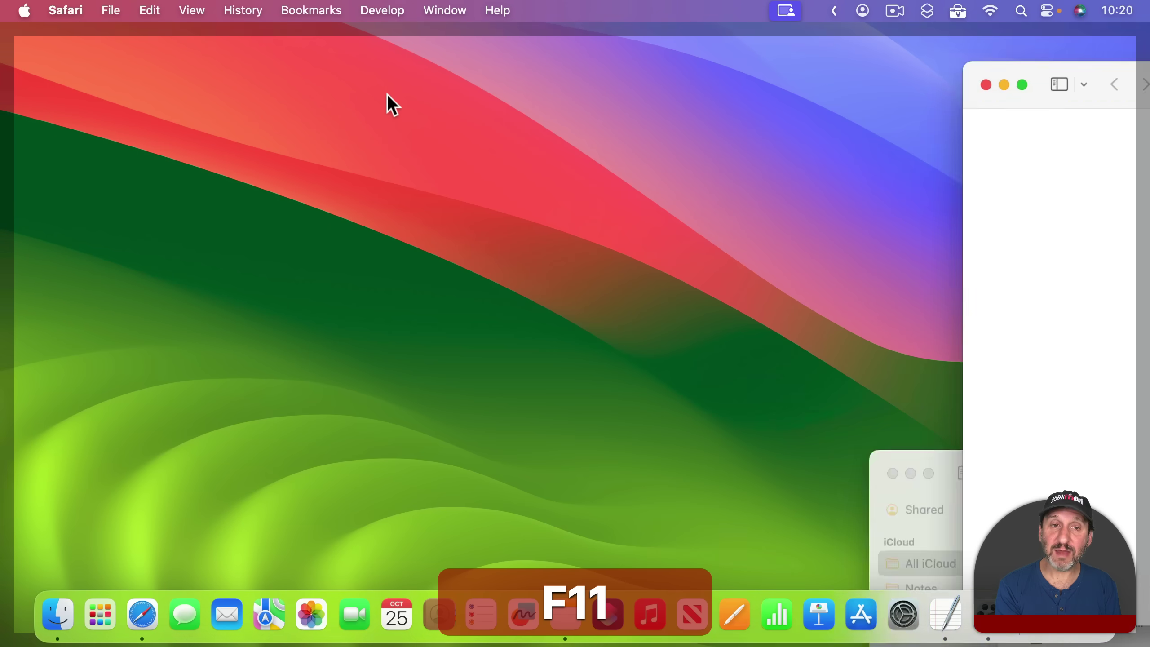
{"action": "key", "text": "F11"}
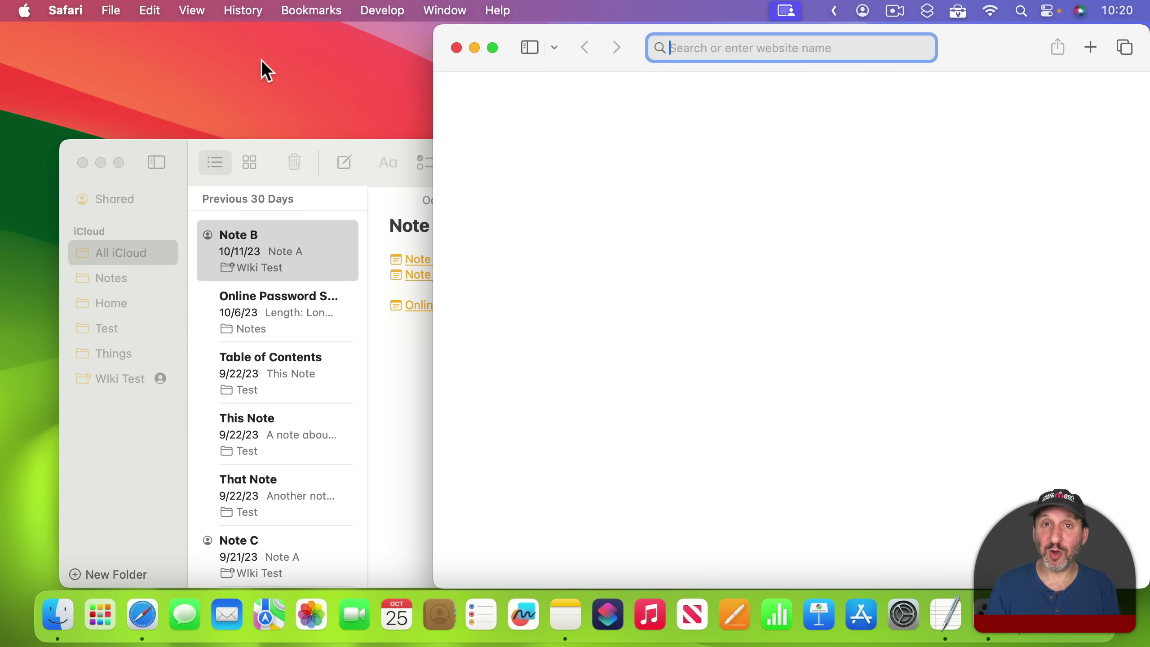
{"action": "left_click", "coordinate": [521, 158]}
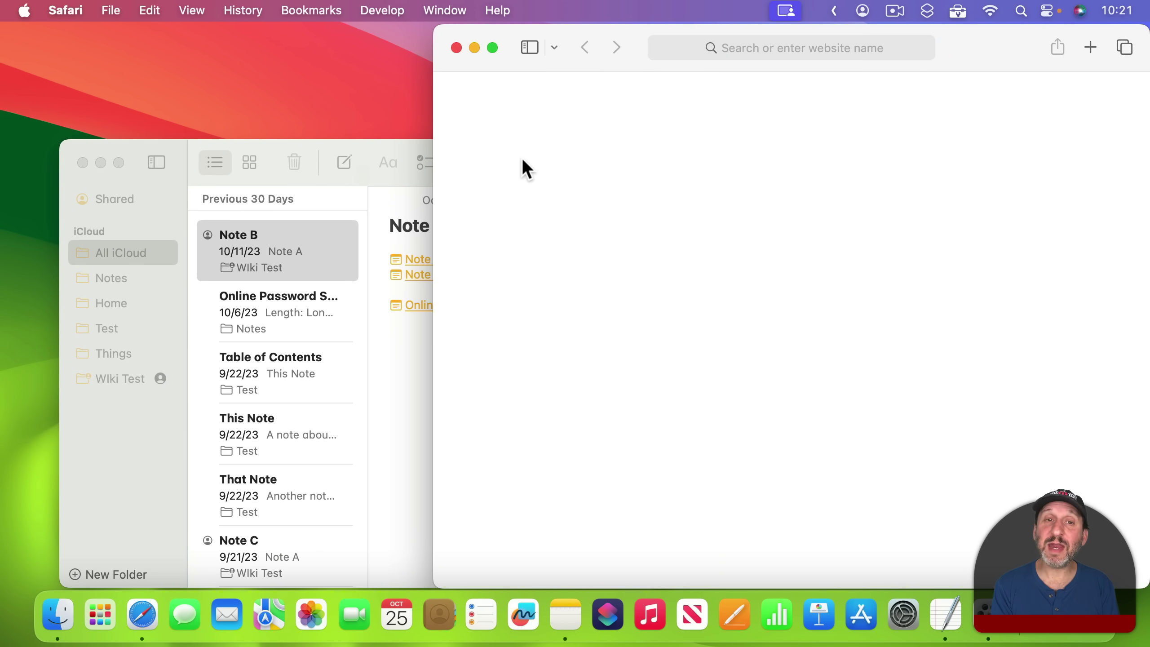
{"action": "key", "text": "fn+h"}
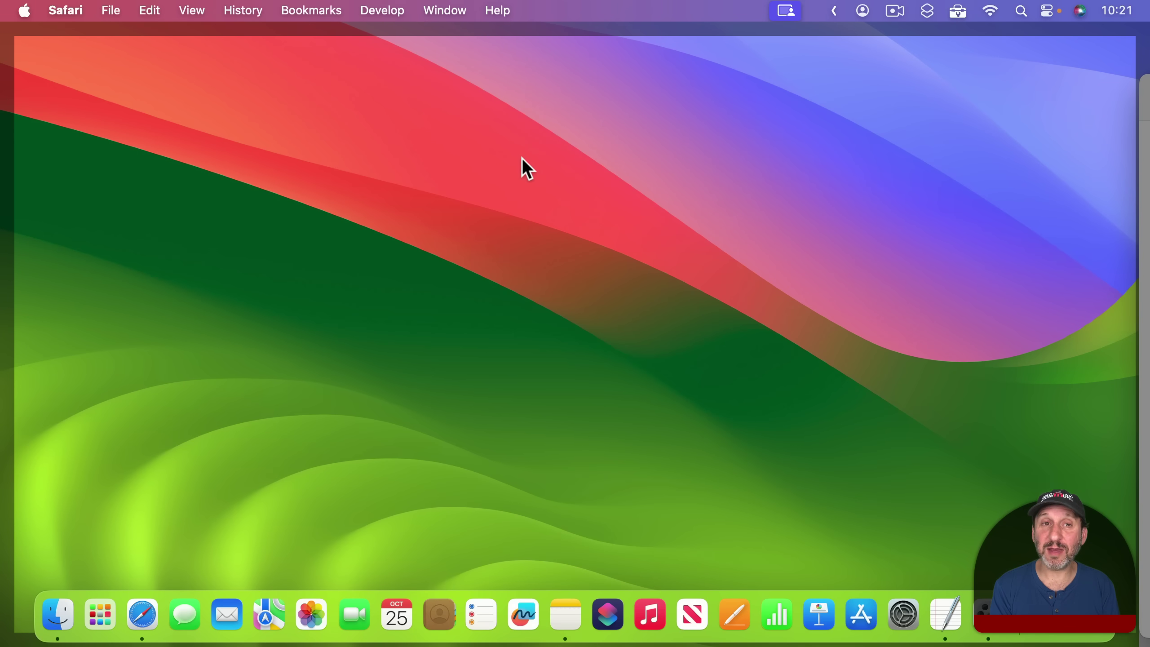
Restore the Safari and Notes windows, check the options for Enter Full Screen, and switch Safari into and out of full screen.
{"action": "key", "text": "fn+h"}
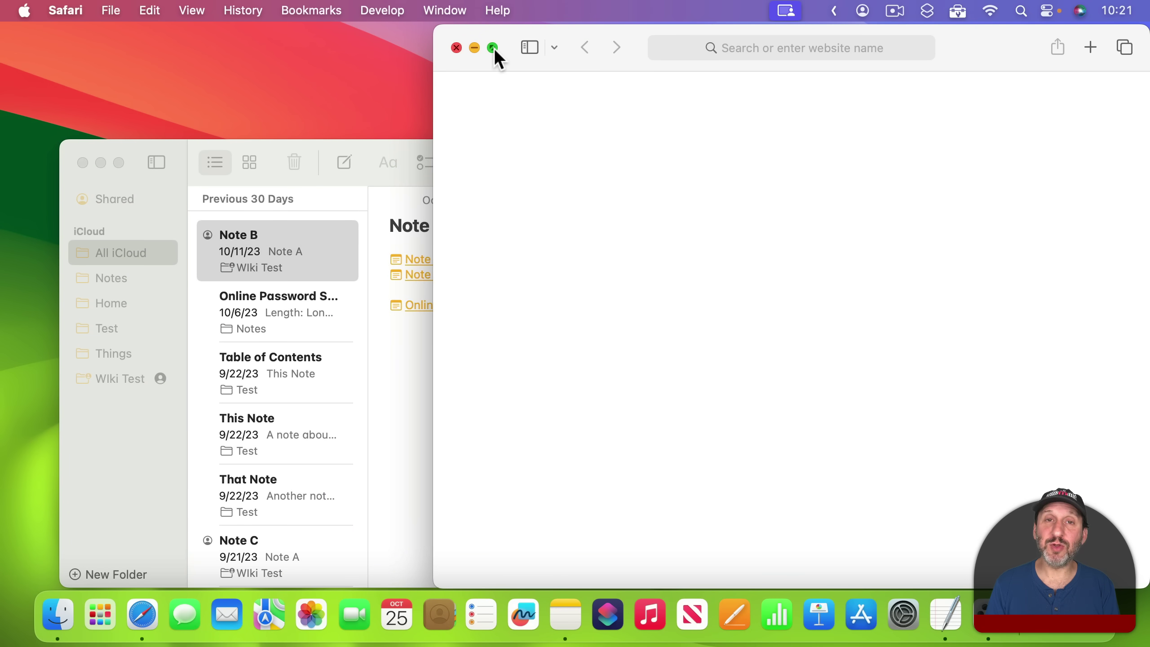
{"action": "mouse_move", "coordinate": [494, 47]}
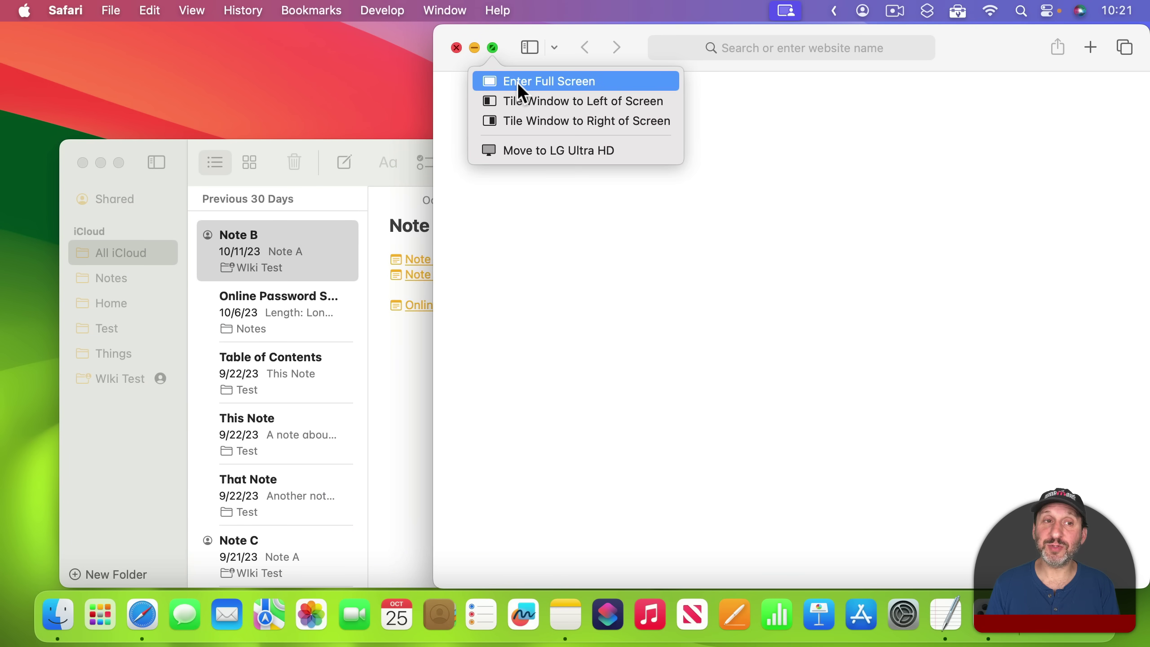
{"action": "left_click", "coordinate": [191, 10]}
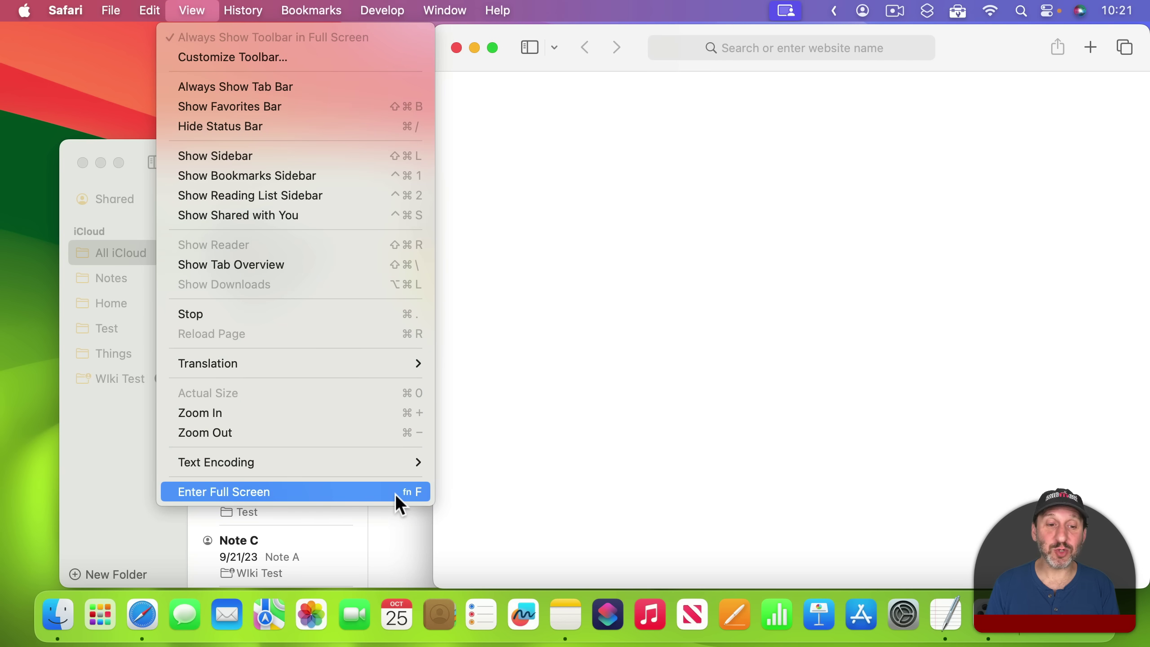
{"action": "left_click", "coordinate": [611, 423]}
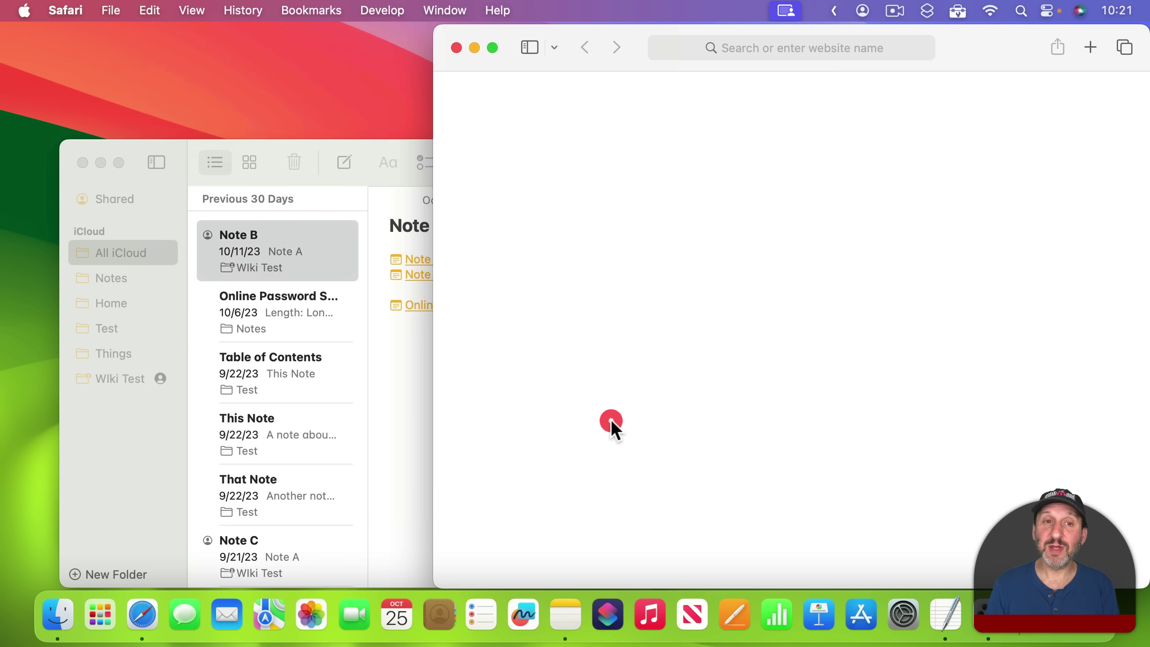
{"action": "key", "text": "fn+f"}
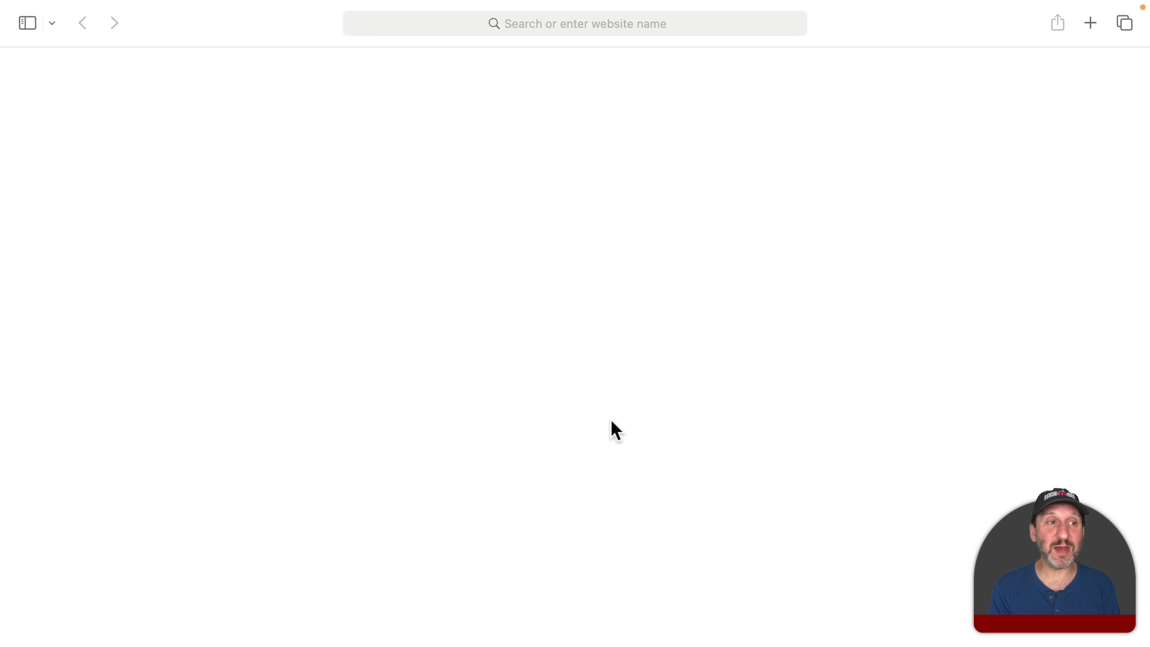
{"action": "key", "text": "fn+f"}
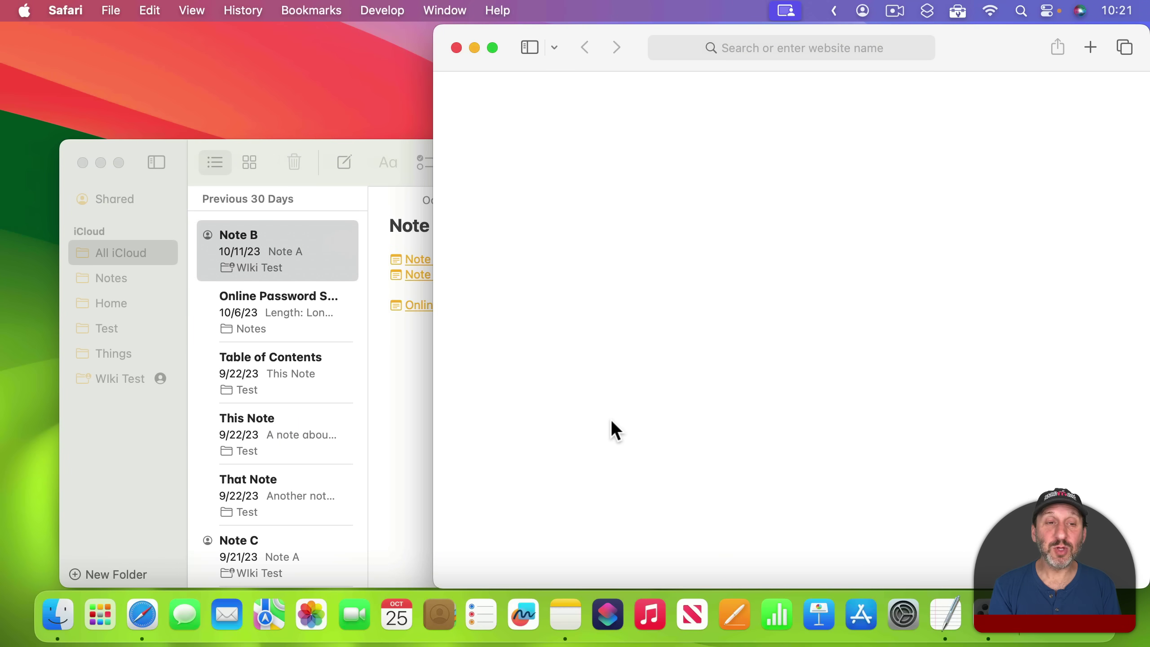
Call up a Quick Note, and show and dismiss the emoji and symbols viewer twice in a blank note.
{"action": "key", "text": "fn+q"}
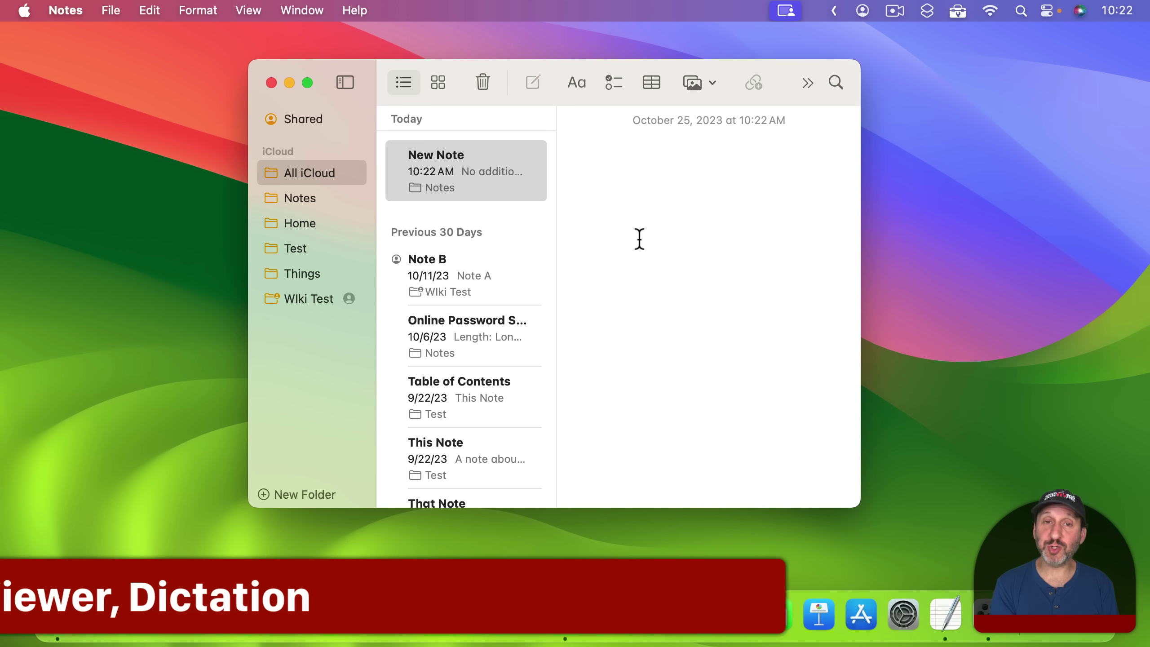
{"action": "key", "text": "ctrl+super+space"}
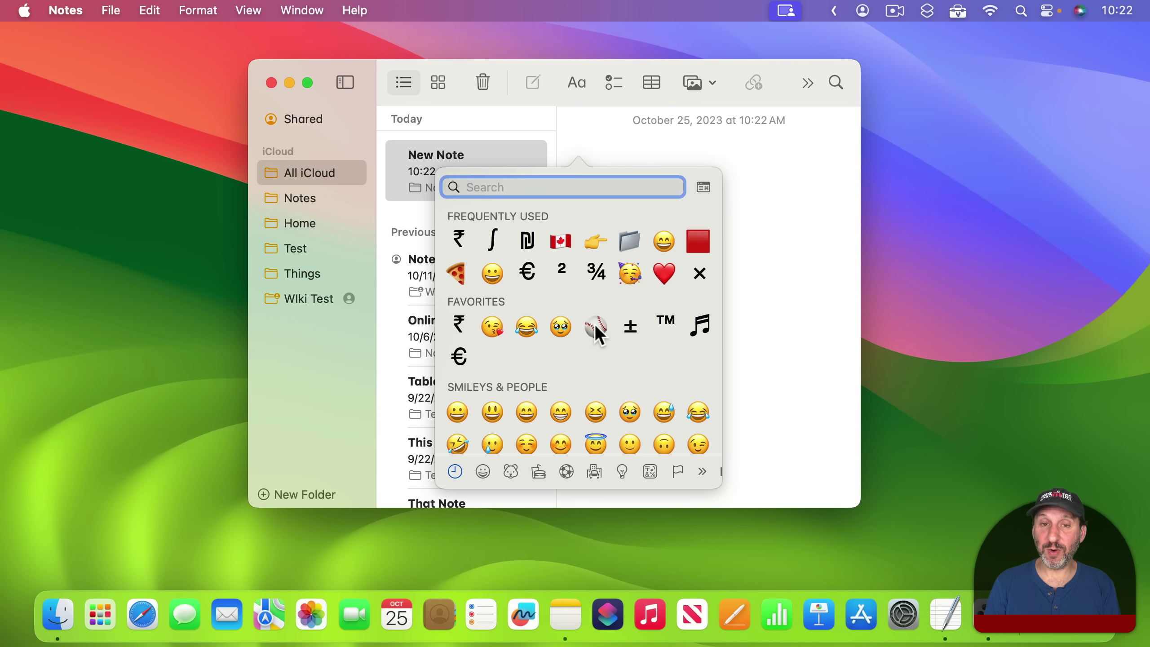
{"action": "key", "text": "Escape"}
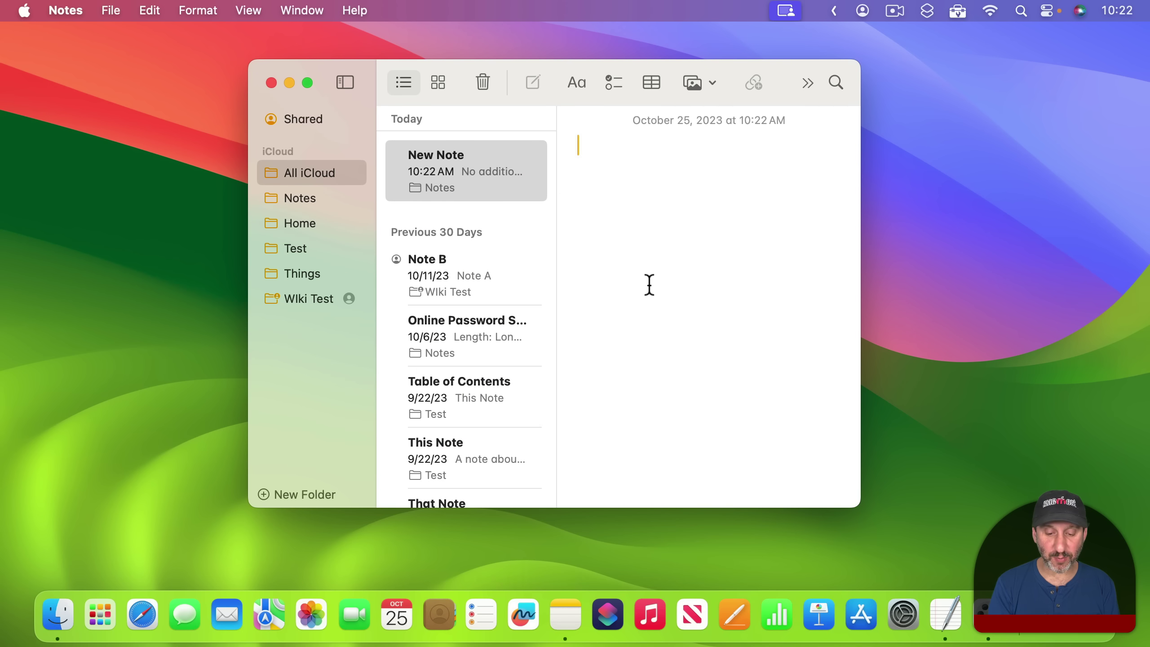
{"action": "key", "text": "ctrl+super+space"}
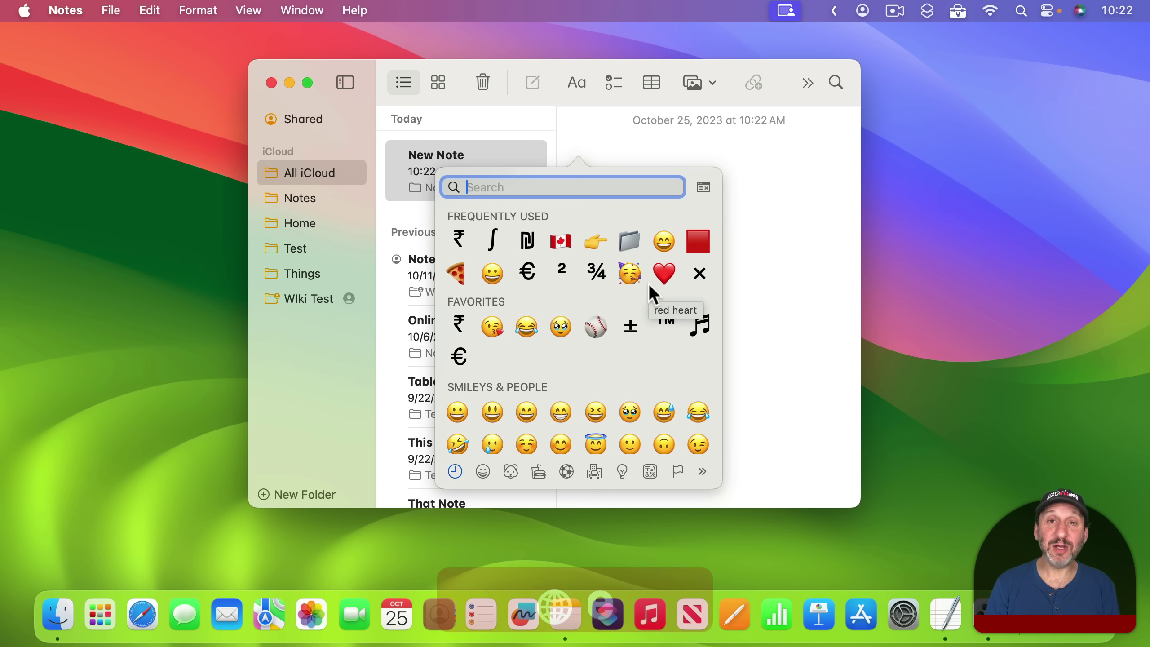
{"action": "left_click", "coordinate": [766, 252]}
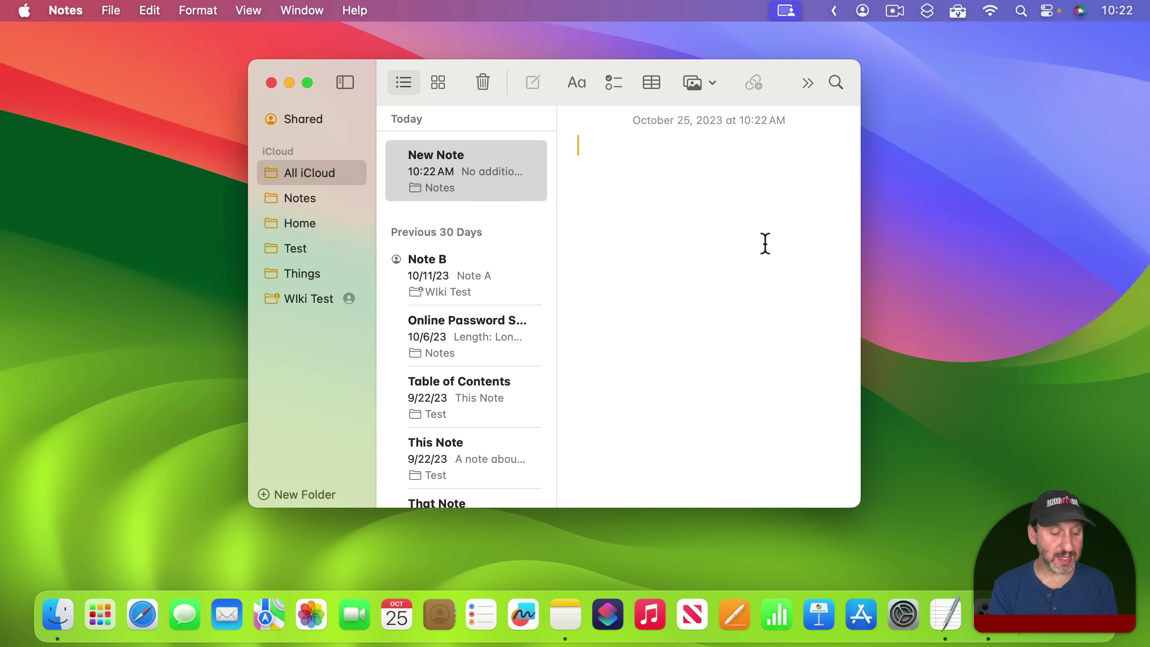
Start dictation in the blank note, dictate "And dictate text" and stop dictation.
{"action": "key", "text": "fn+d"}
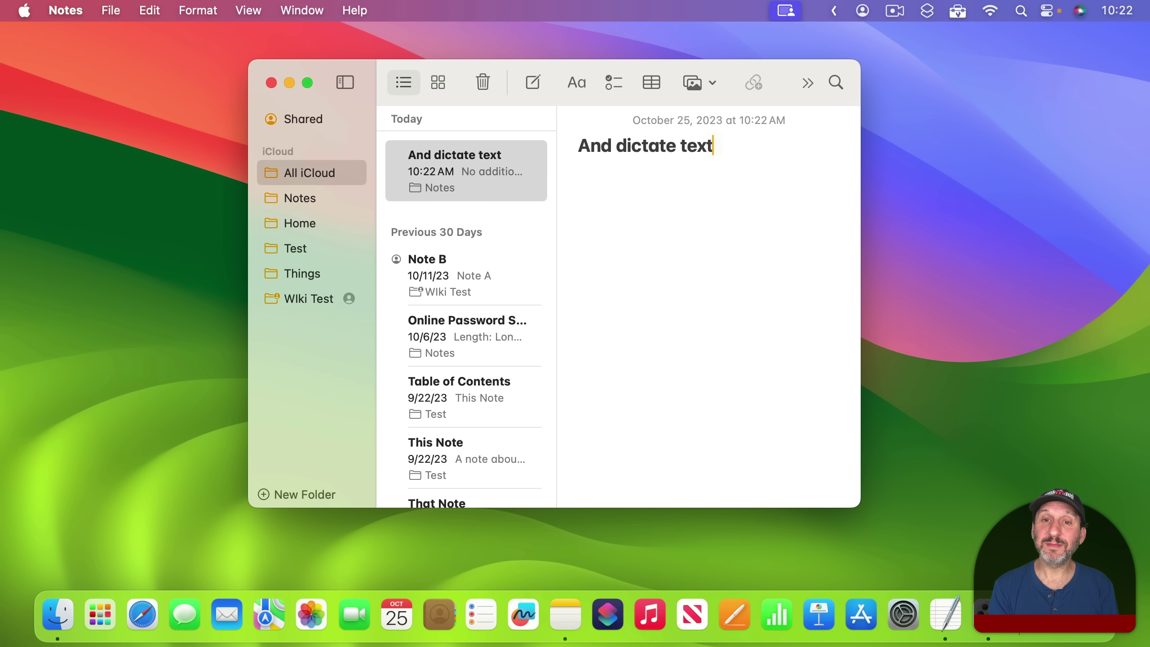
{"action": "key", "text": "fn+d"}
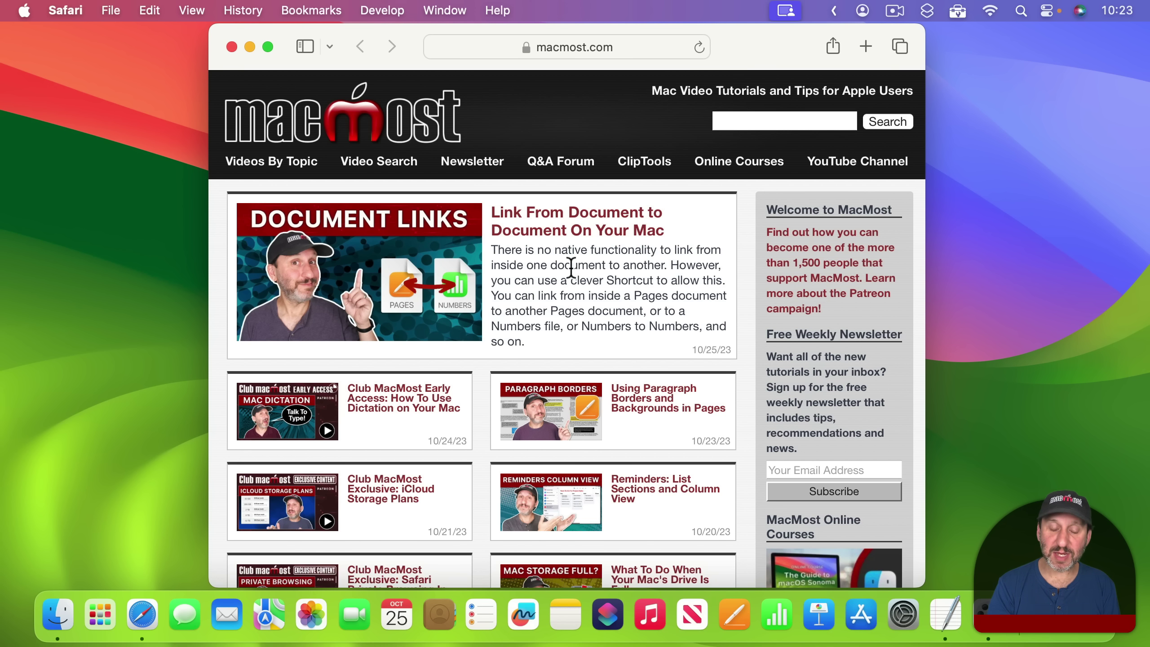
Page down and back up the macmost.com page in Safari, and jump to its end and back to its beginning.
{"action": "key", "text": "Page_Down"}
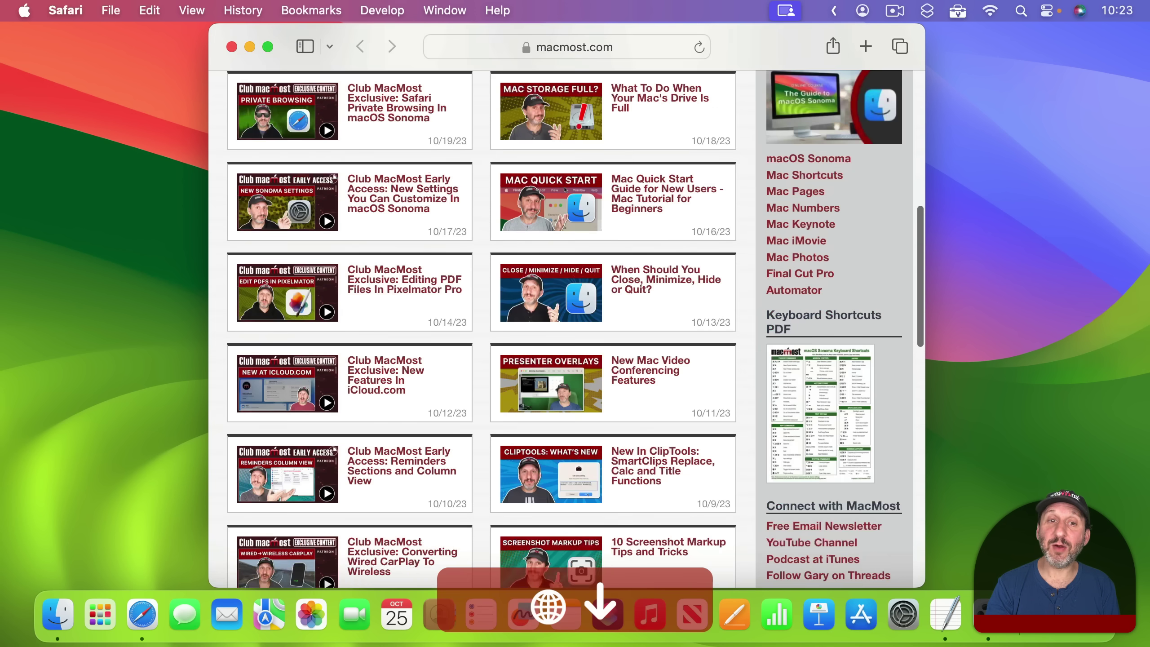
{"action": "key", "text": "Page_Up"}
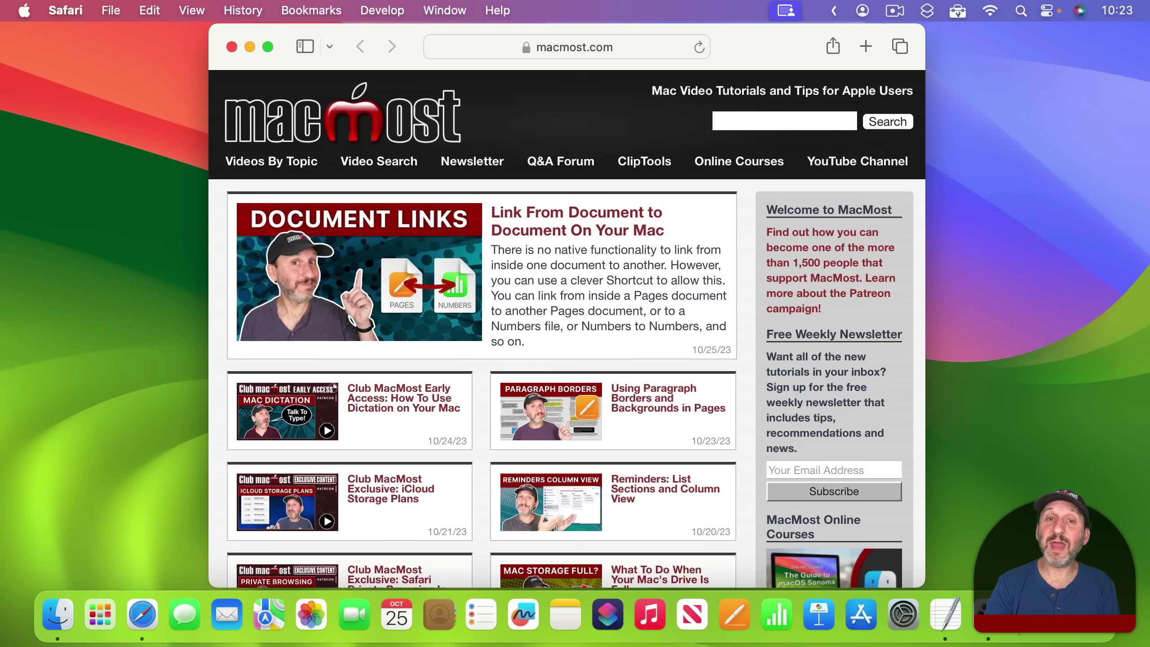
{"action": "key", "text": "End"}
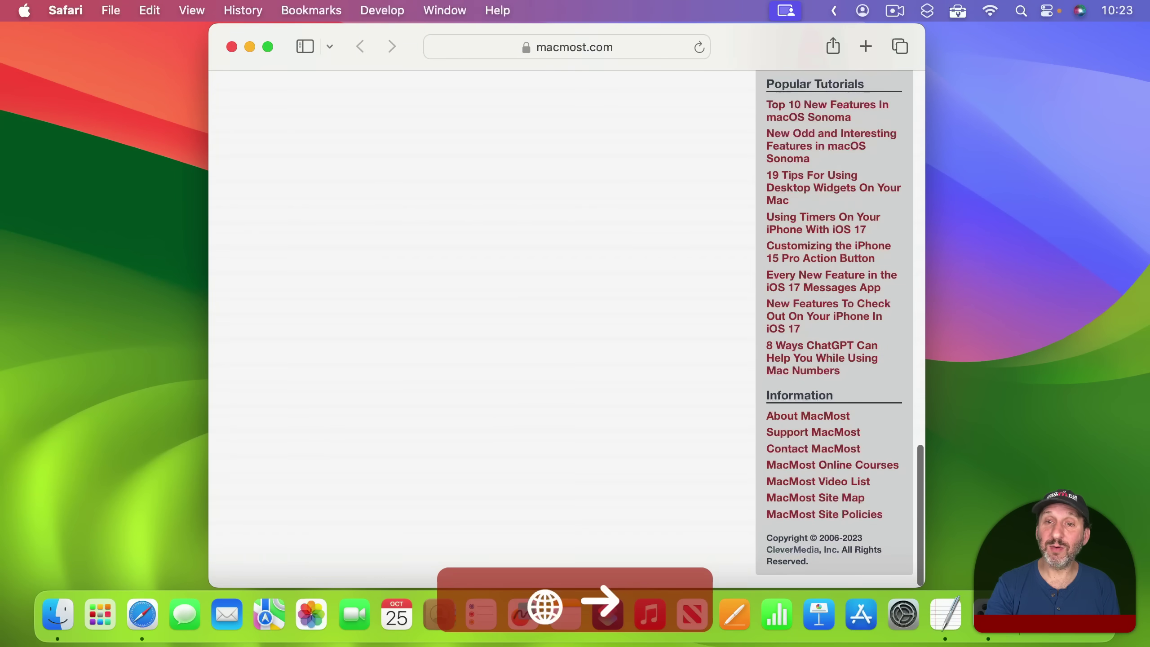
{"action": "key", "text": "Home"}
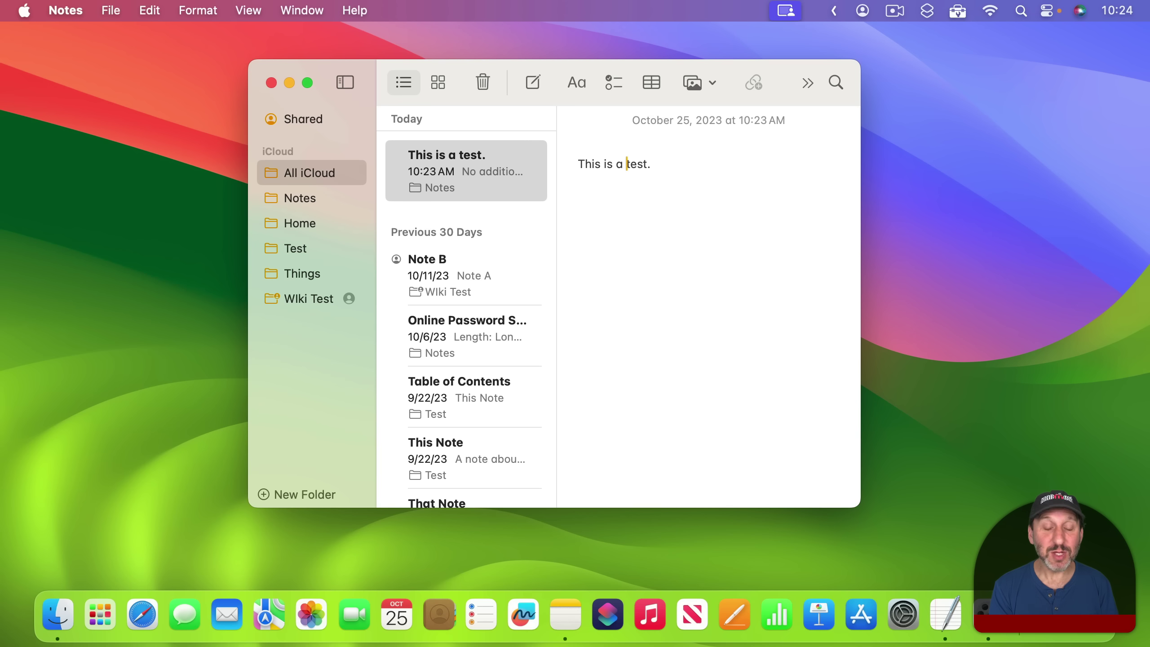
Forward-delete the word "test" after the insertion point in the note "This is a test.".
{"action": "key", "text": "Delete"}
{"action": "key", "text": "Delete"}
{"action": "key", "text": "Delete"}
{"action": "key", "text": "Delete"}
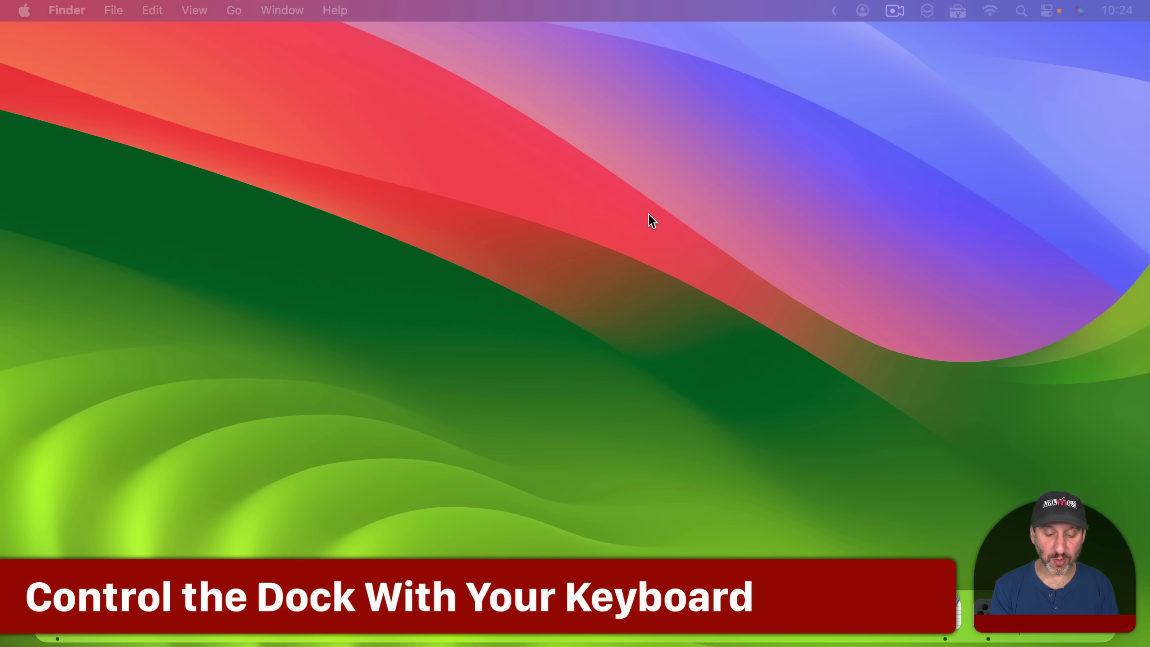
Move the keyboard focus to the Dock, select and launch Reminders, and quit it.
{"action": "key", "text": "fn+a"}
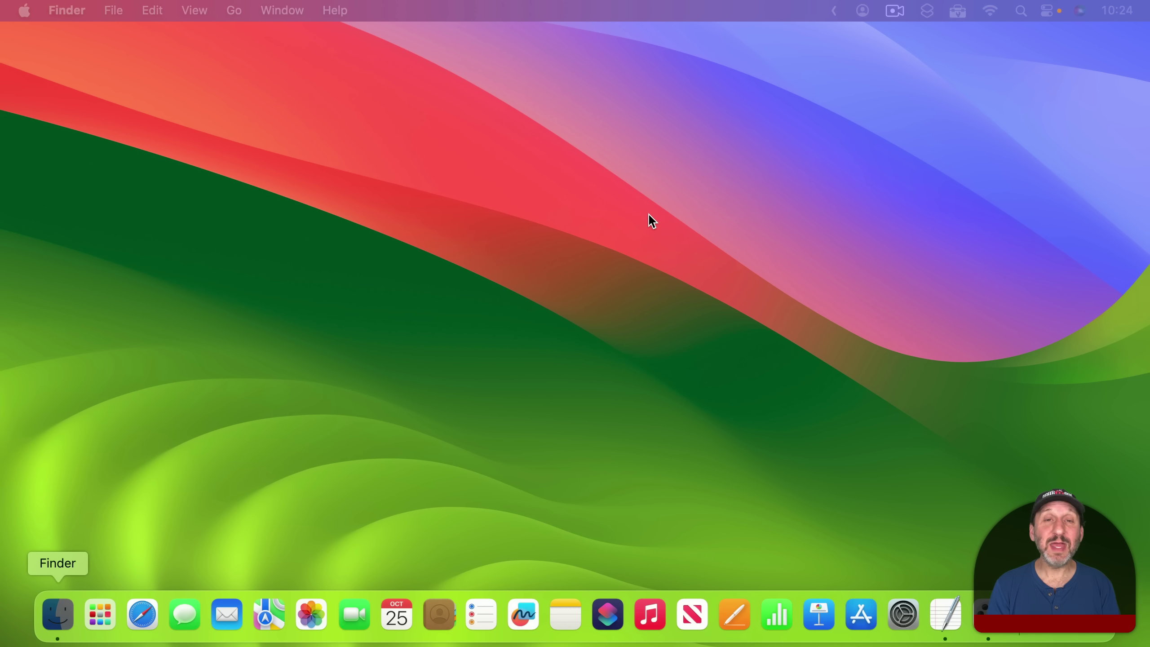
{"action": "key", "text": "Right"}
{"action": "key", "text": "Right"}
{"action": "key", "text": "Right"}
{"action": "key", "text": "Right"}
{"action": "key", "text": "Right"}
{"action": "key", "text": "Right"}
{"action": "key", "text": "Right"}
{"action": "key", "text": "Right"}
{"action": "key", "text": "Right"}
{"action": "key", "text": "Right"}
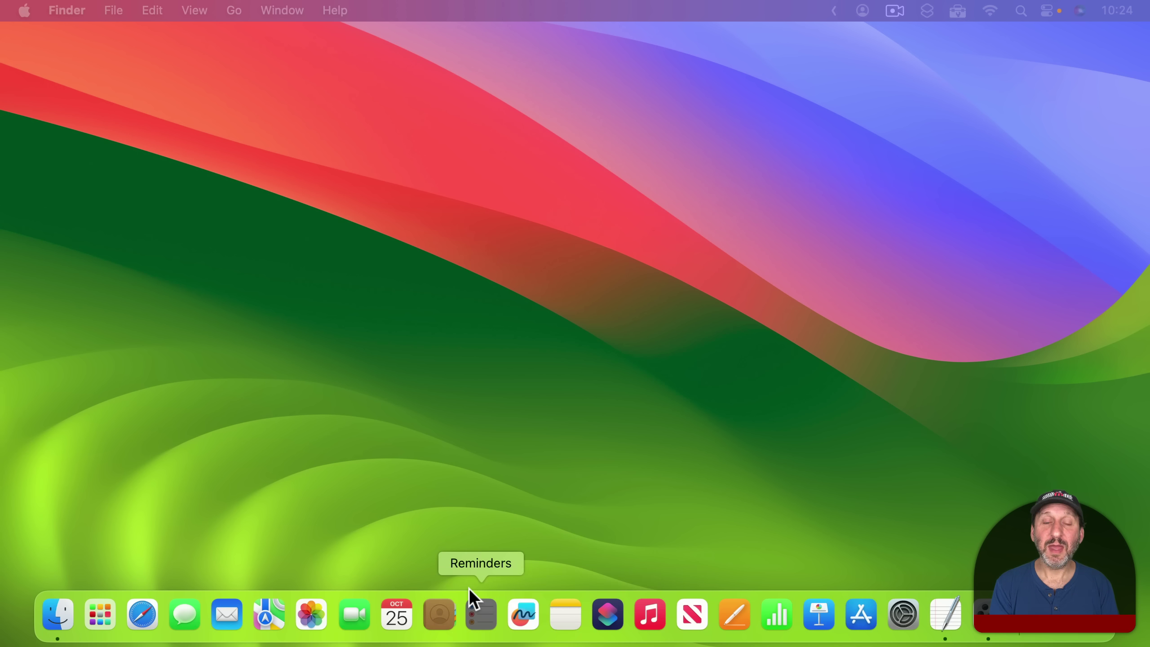
{"action": "key", "text": "space"}
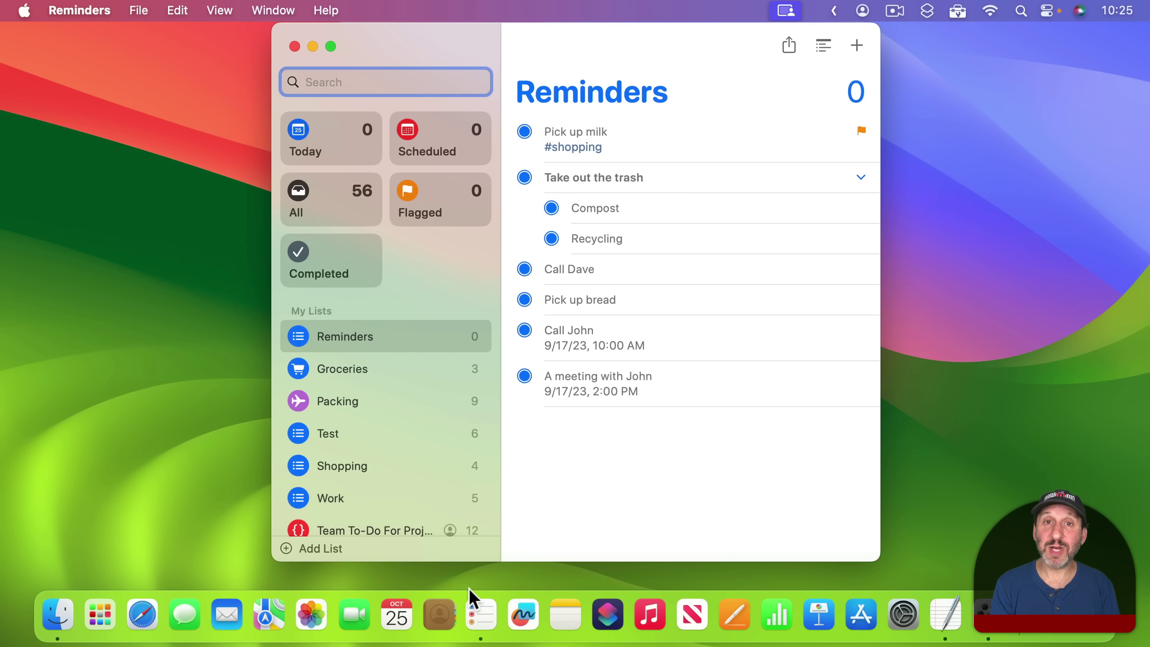
{"action": "key", "text": "super+q"}
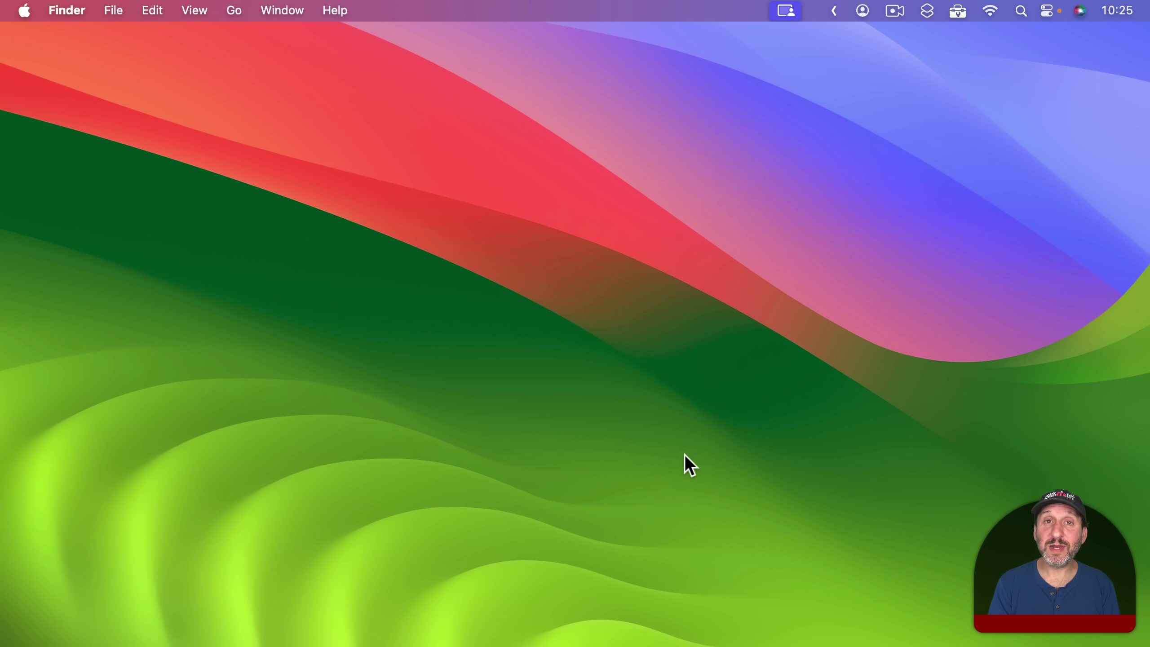
Bring up the hidden Dock with the keyboard and move its selection back and forth from Reminders.
{"action": "mouse_move", "coordinate": [496, 642]}
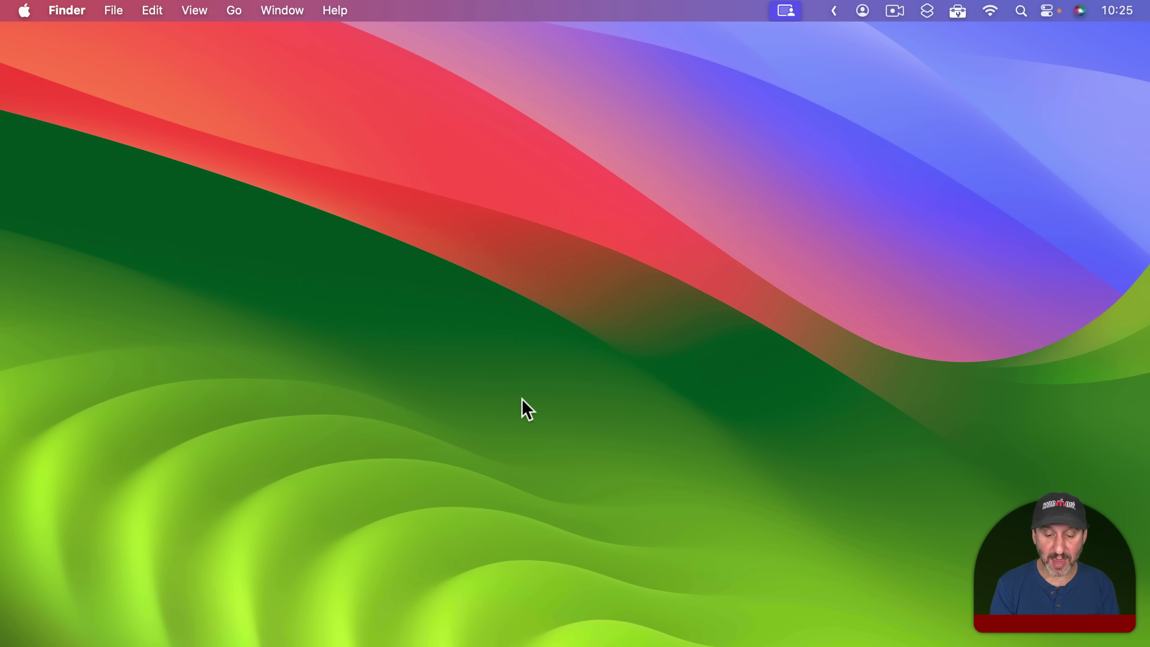
{"action": "key", "text": "fn+a"}
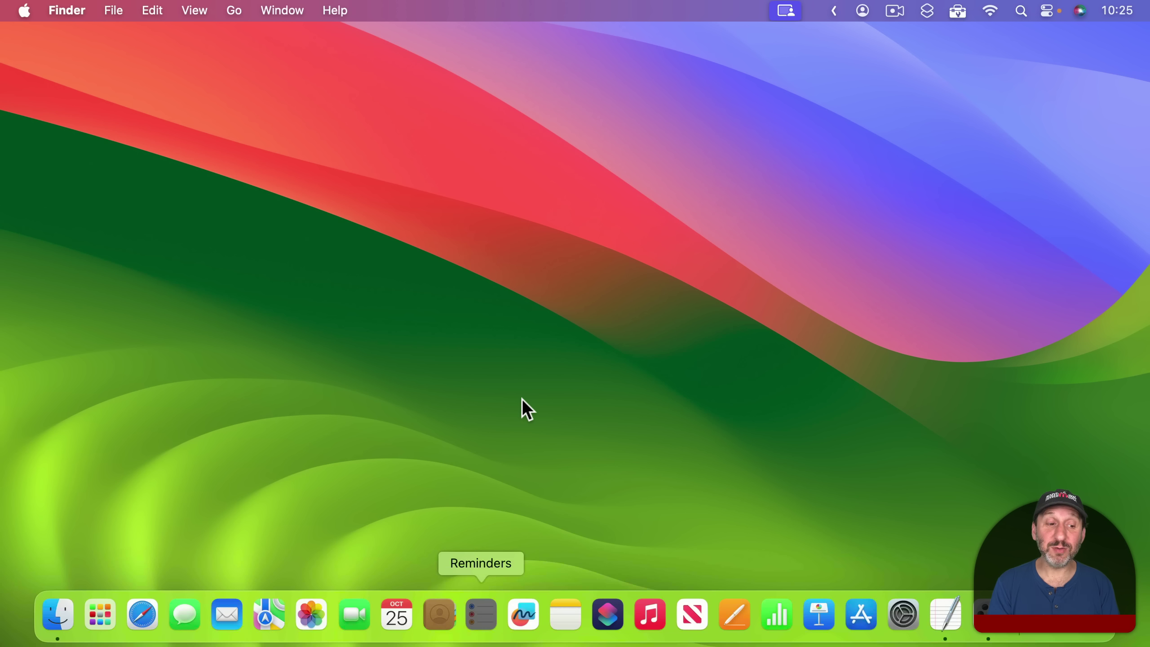
{"action": "key", "text": "Left"}
{"action": "key", "text": "Left"}
{"action": "key", "text": "Left"}
{"action": "key", "text": "Right"}
{"action": "key", "text": "Right"}
{"action": "key", "text": "Right"}
{"action": "key", "text": "Right"}
{"action": "key", "text": "Right"}
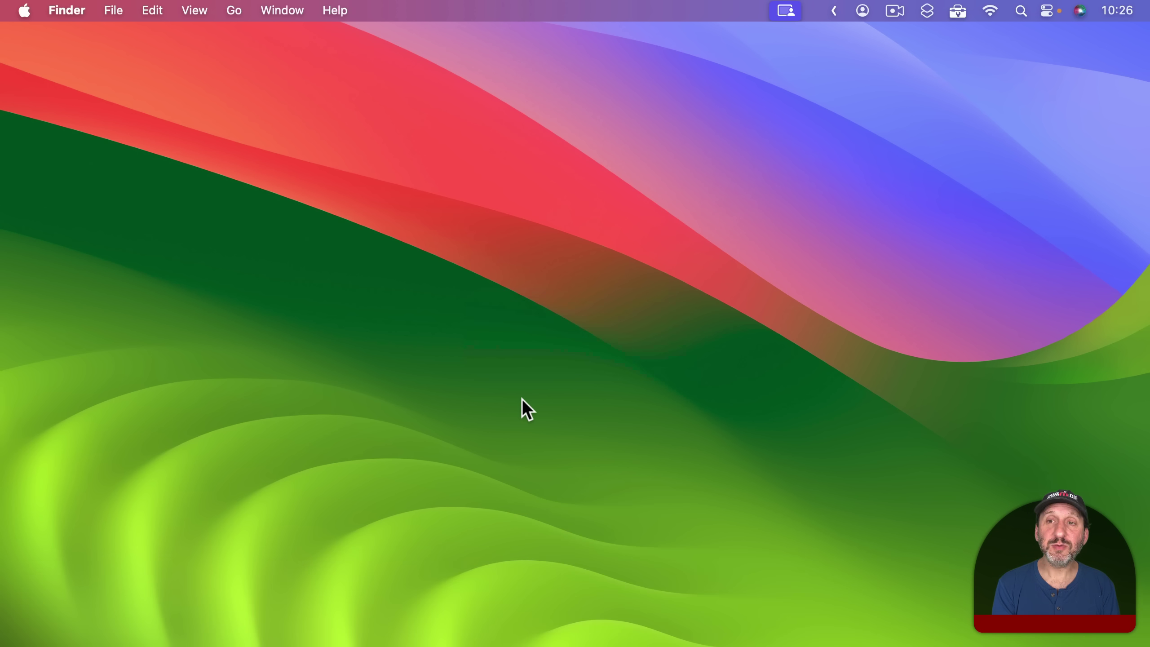
Bring up the hidden Dock again, jump to Launchpad by its first letter and open its application list.
{"action": "key", "text": "fn+a"}
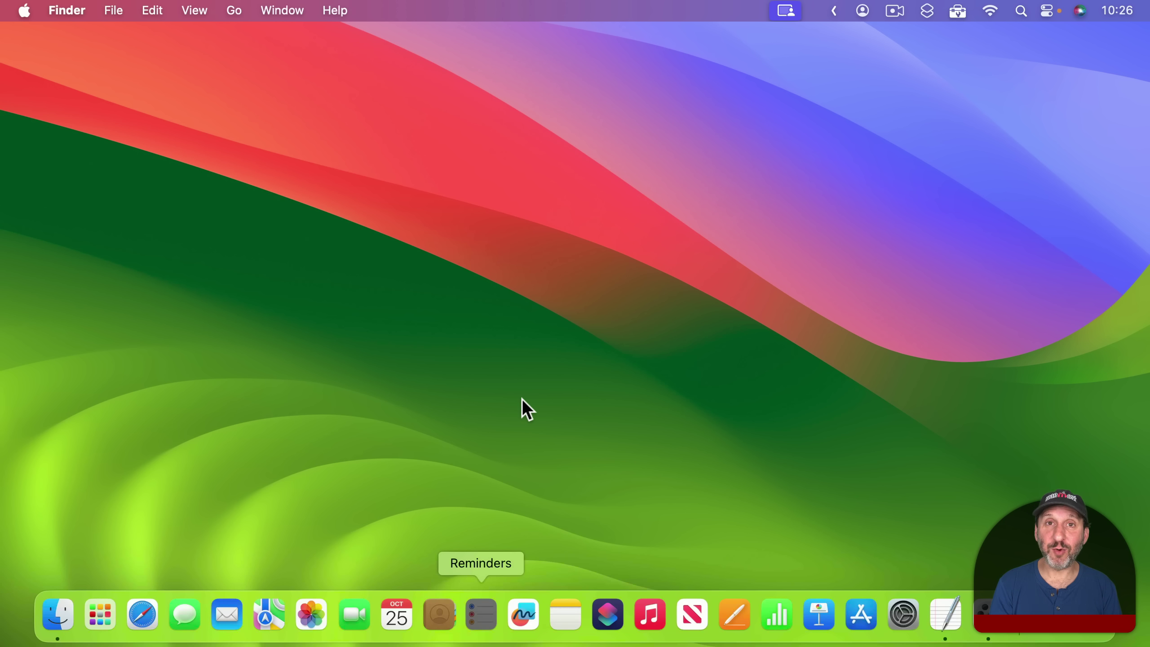
{"action": "key", "text": "l"}
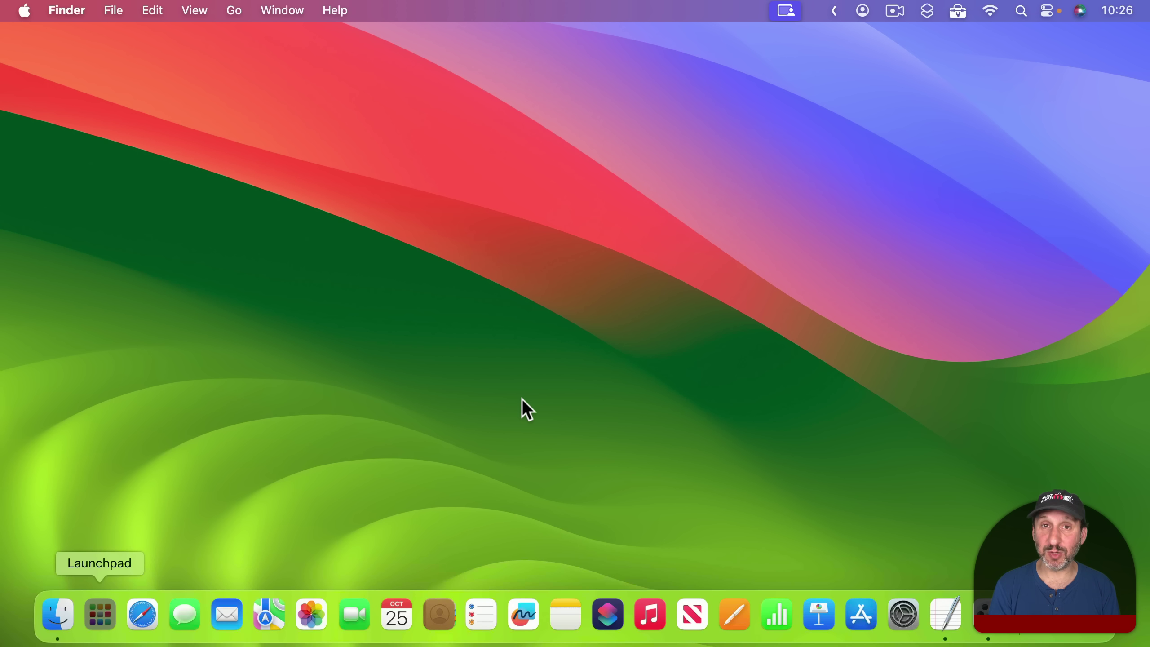
{"action": "key", "text": "Up"}
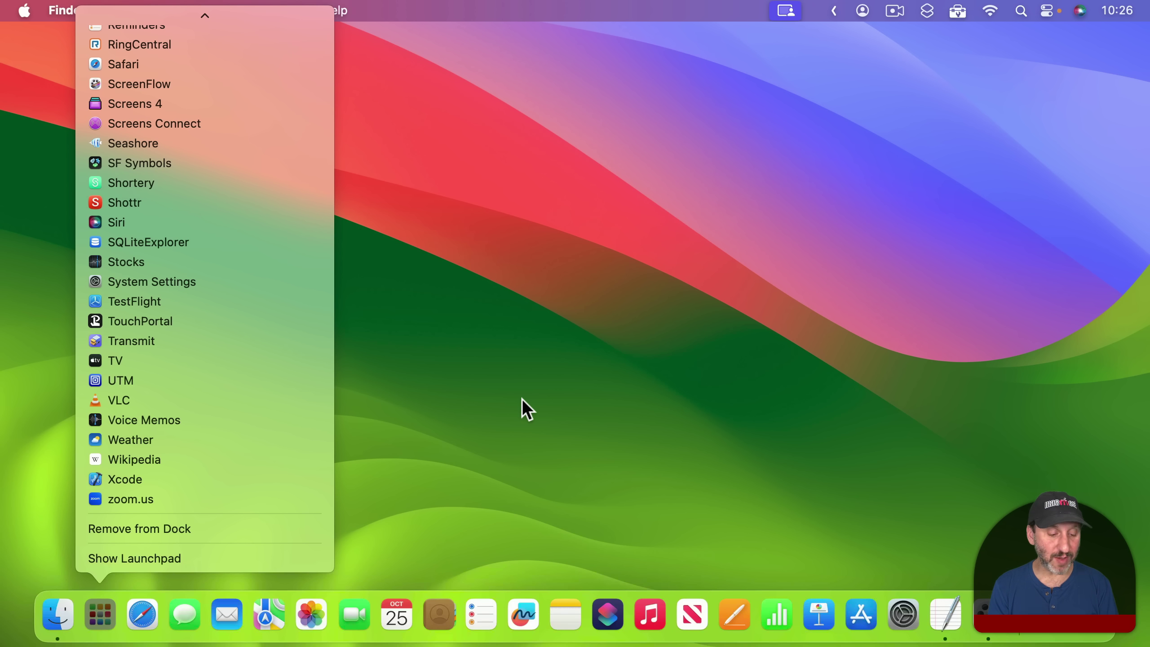
Jump to the applications starting with F in the Launchpad list, launch Freeform and quit it.
{"action": "key", "text": "f"}
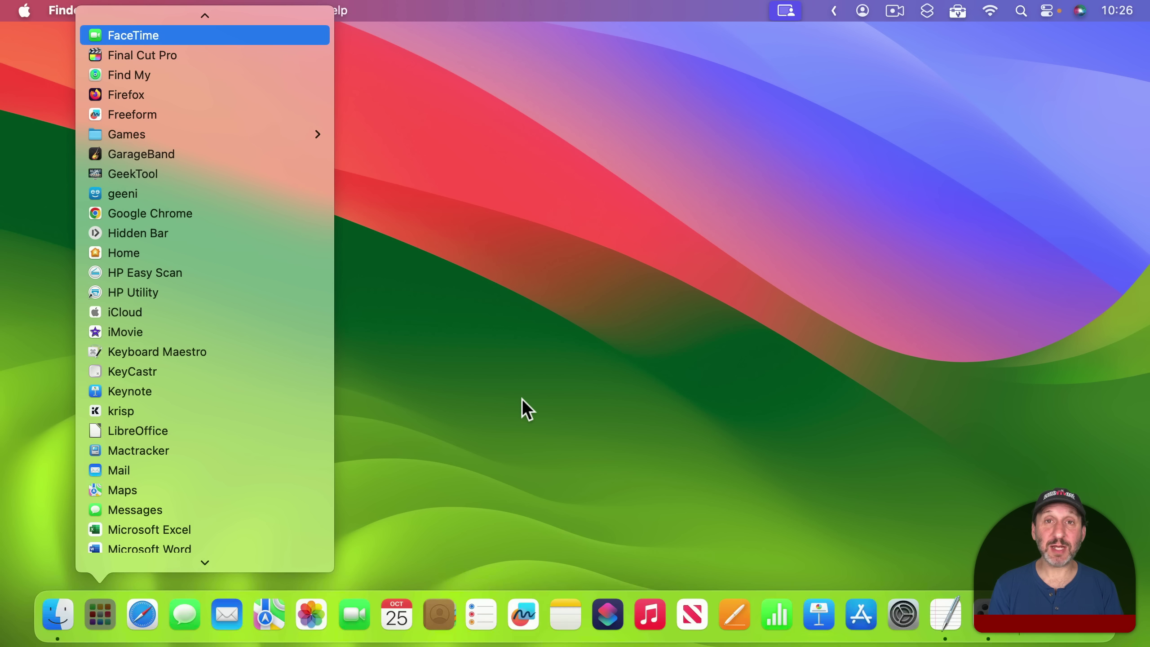
{"action": "key", "text": "Down"}
{"action": "key", "text": "Down"}
{"action": "key", "text": "Down"}
{"action": "key", "text": "Down"}
{"action": "key", "text": "Down"}
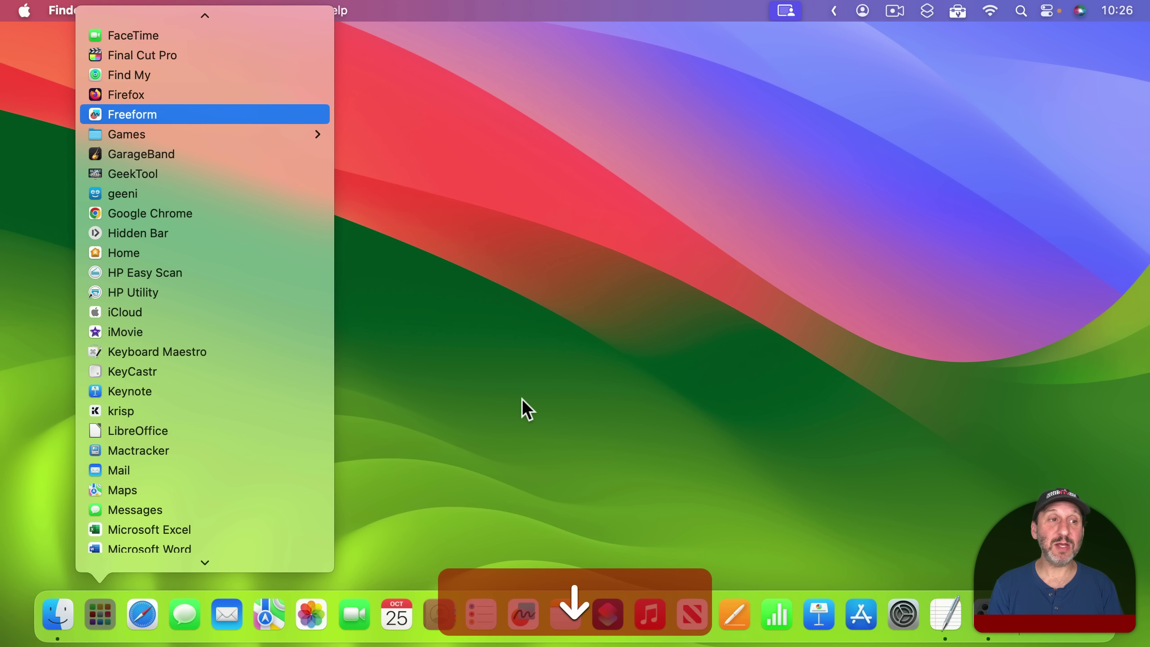
{"action": "key", "text": "Up"}
{"action": "key", "text": "Return"}
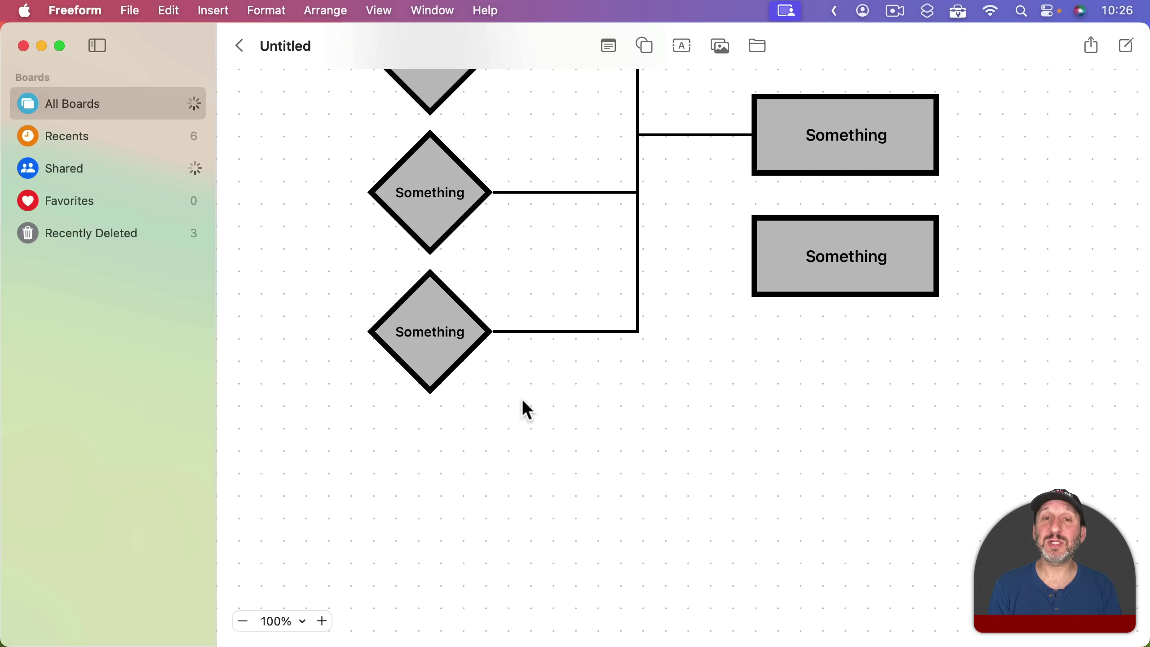
{"action": "key", "text": "super+q"}
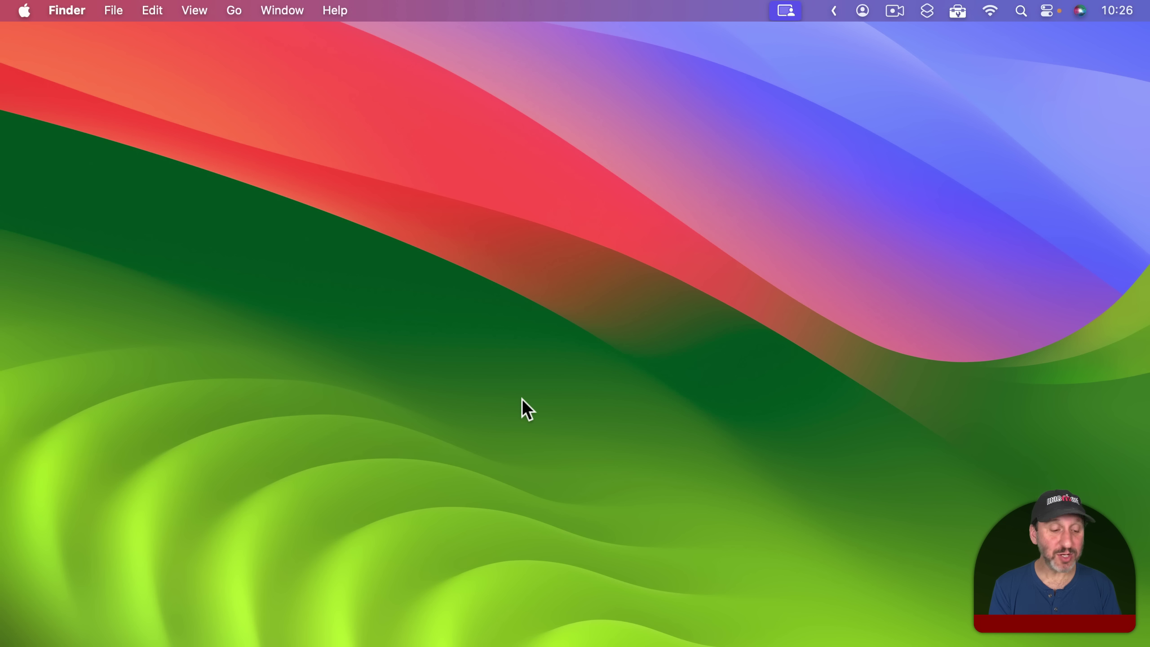
Bring up the Dock and move the selection from Launchpad along the items in both directions.
{"action": "key", "text": "fn+a"}
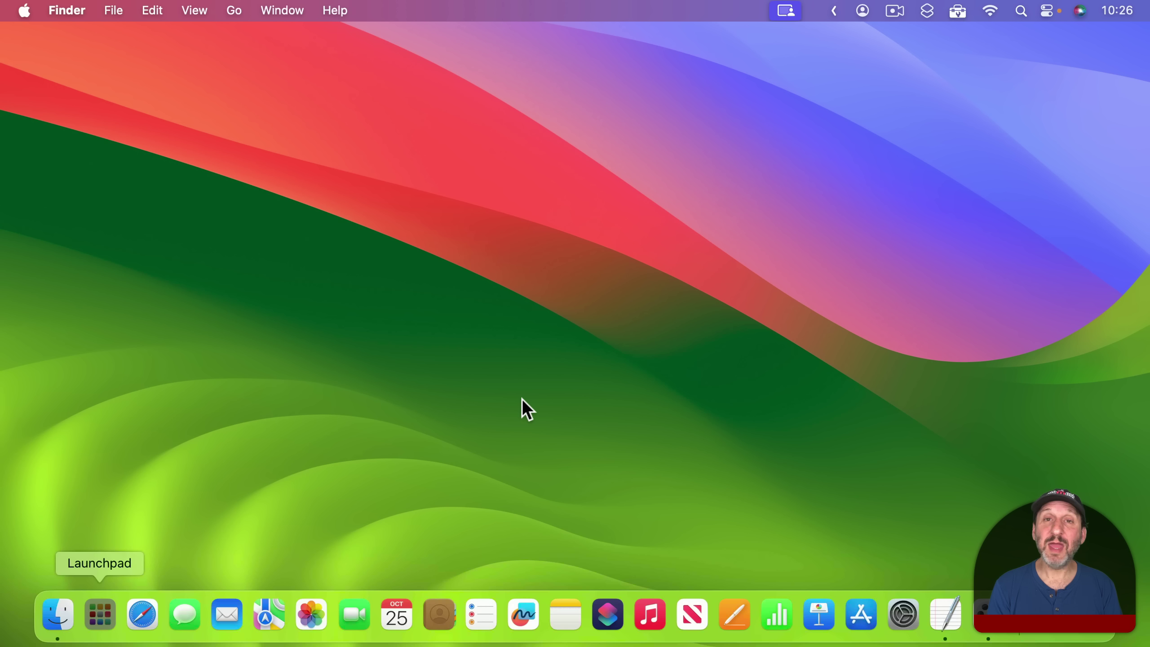
{"action": "key", "text": "Right"}
{"action": "key", "text": "Right"}
{"action": "key", "text": "Right"}
{"action": "key", "text": "Right"}
{"action": "key", "text": "Right"}
{"action": "key", "text": "Right"}
{"action": "key", "text": "Right"}
{"action": "key", "text": "Right"}
{"action": "key", "text": "Right"}
{"action": "key", "text": "Right"}
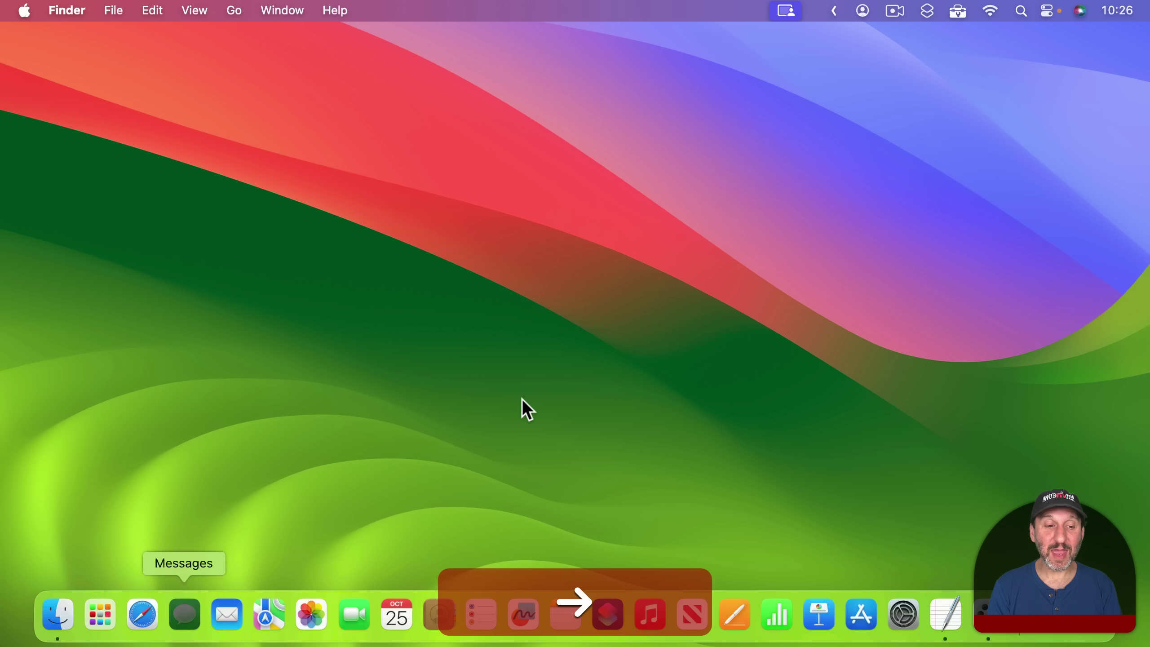
{"action": "key", "text": "Left"}
{"action": "key", "text": "Left"}
{"action": "key", "text": "Left"}
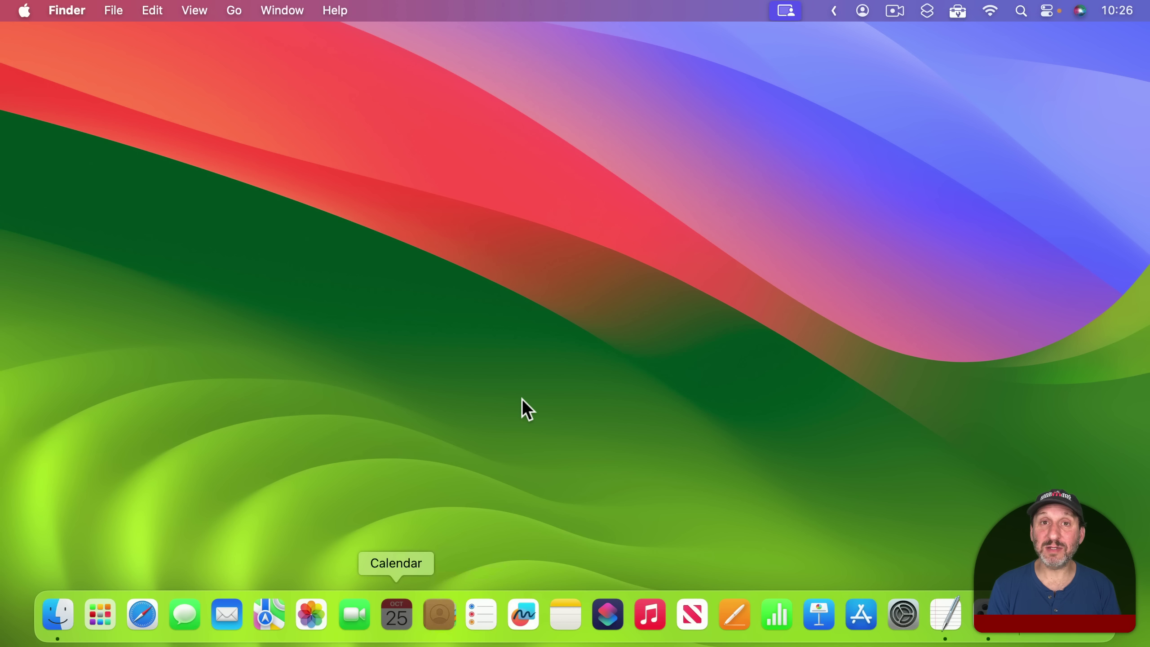
{"action": "key", "text": "Right"}
{"action": "key", "text": "Right"}
Jump the Dock selection to the first item, to Trash at the end, and back to Finder.
{"action": "key", "text": "Home"}
{"action": "key", "text": "End"}
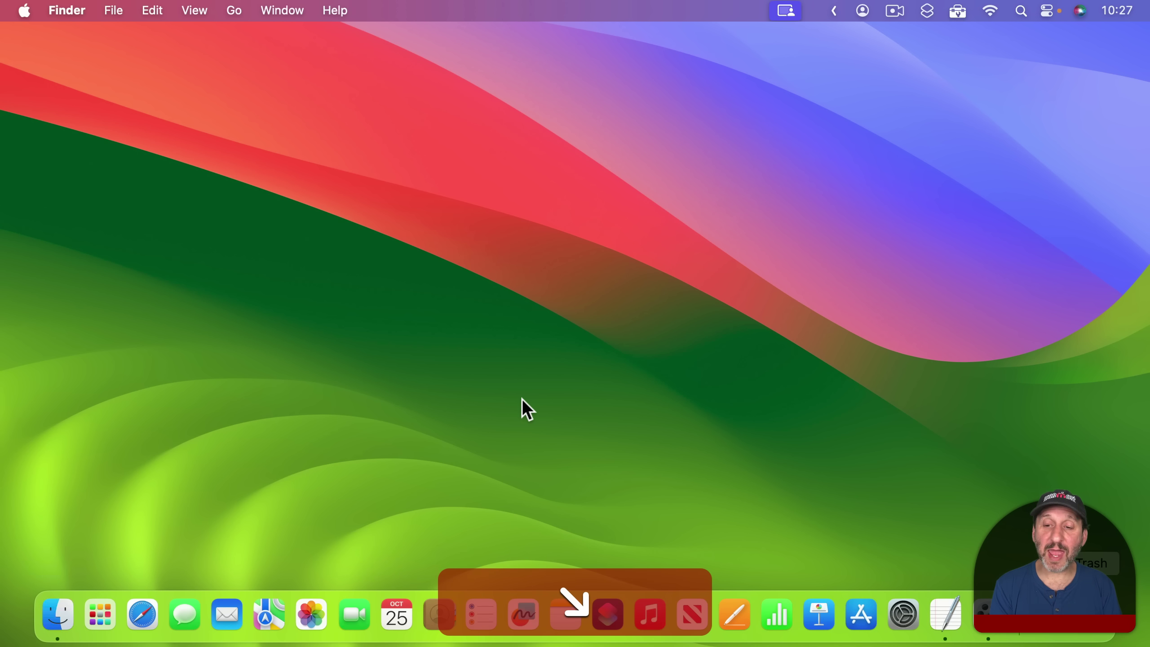
{"action": "key", "text": "Page_Up"}
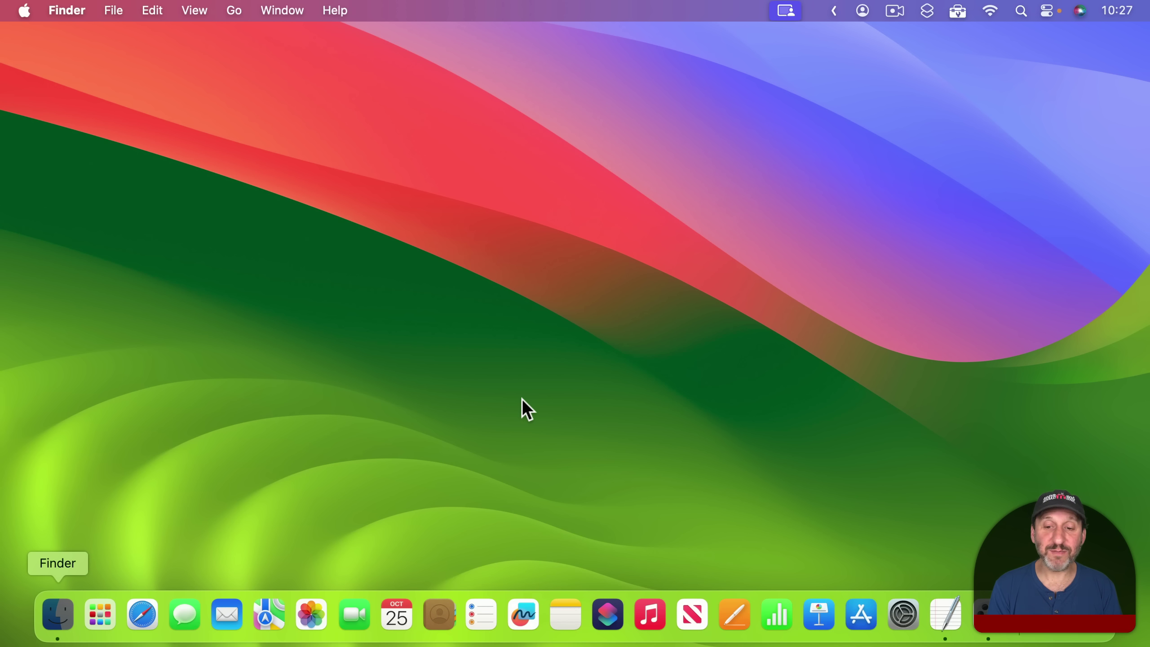
Step the Dock selection from Finder past all the application icons to the items near Trash.
{"action": "key", "text": "Right"}
{"action": "key", "text": "Right"}
{"action": "key", "text": "Right"}
{"action": "key", "text": "Right"}
{"action": "key", "text": "Right"}
{"action": "key", "text": "Right"}
{"action": "key", "text": "Right"}
{"action": "key", "text": "Right"}
{"action": "key", "text": "Right"}
{"action": "key", "text": "Right"}
{"action": "key", "text": "Right"}
{"action": "key", "text": "Right"}
{"action": "key", "text": "Right"}
{"action": "key", "text": "Right"}
{"action": "key", "text": "Right"}
{"action": "key", "text": "Right"}
{"action": "key", "text": "Right"}
{"action": "key", "text": "Right"}
{"action": "key", "text": "Right"}
{"action": "key", "text": "Right"}
{"action": "key", "text": "Right"}
{"action": "key", "text": "Right"}
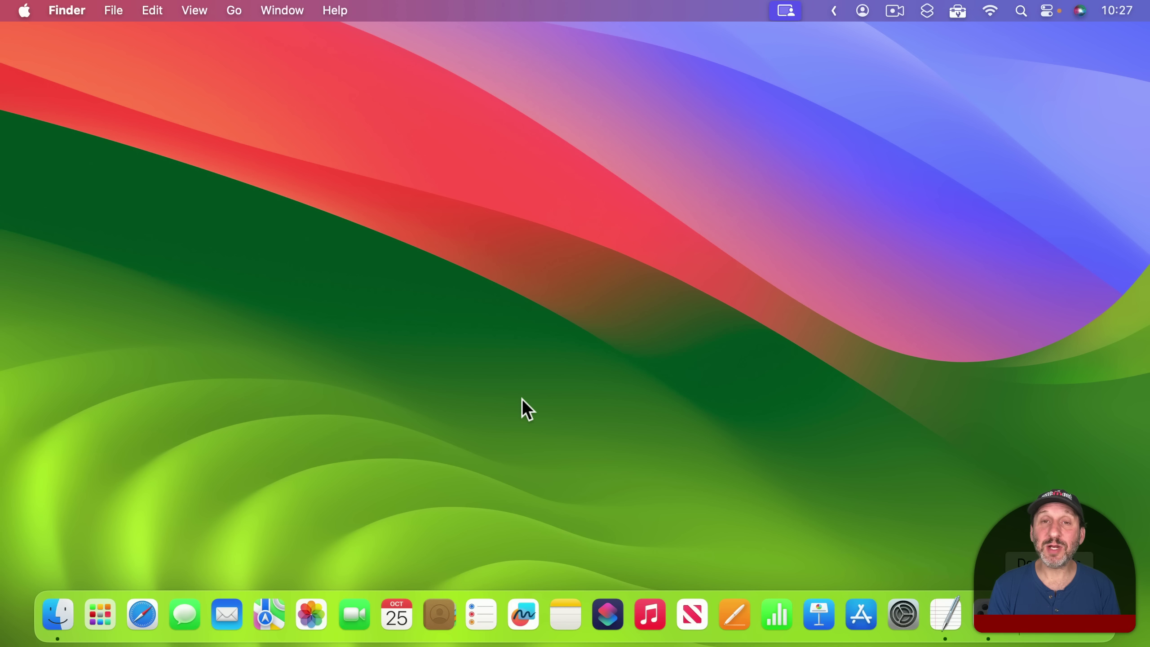